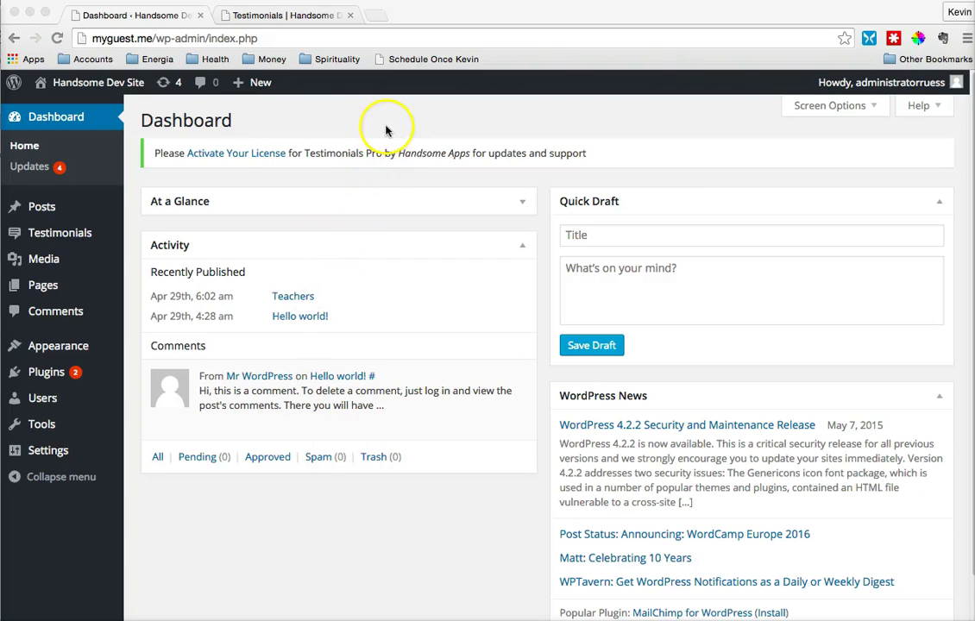
Go from the Dashboard to Pages > All Pages to list the published Testimonials page.
left_click(269, 109)
mouse_move(57, 292)
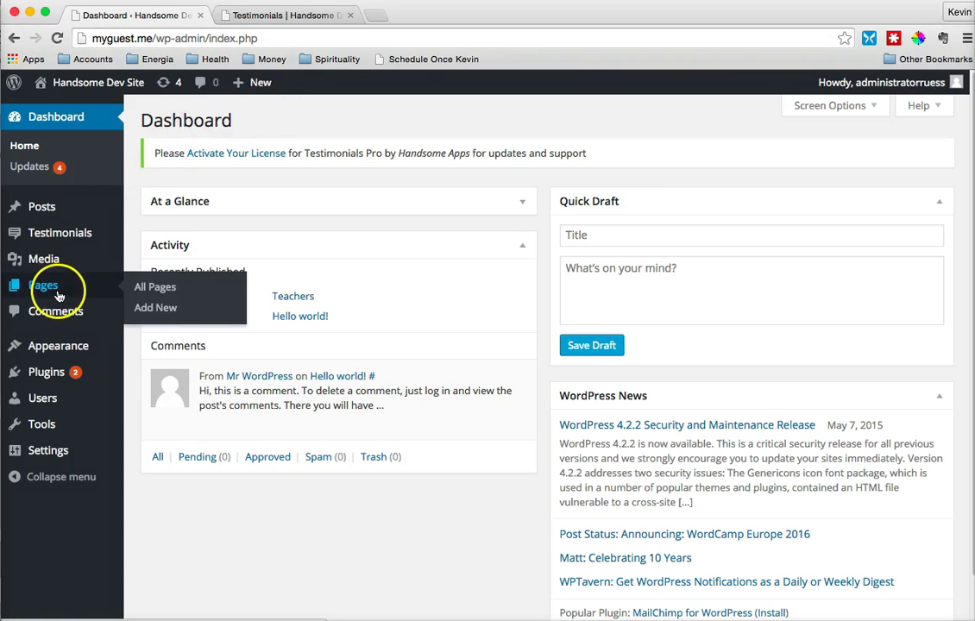
left_click(166, 293)
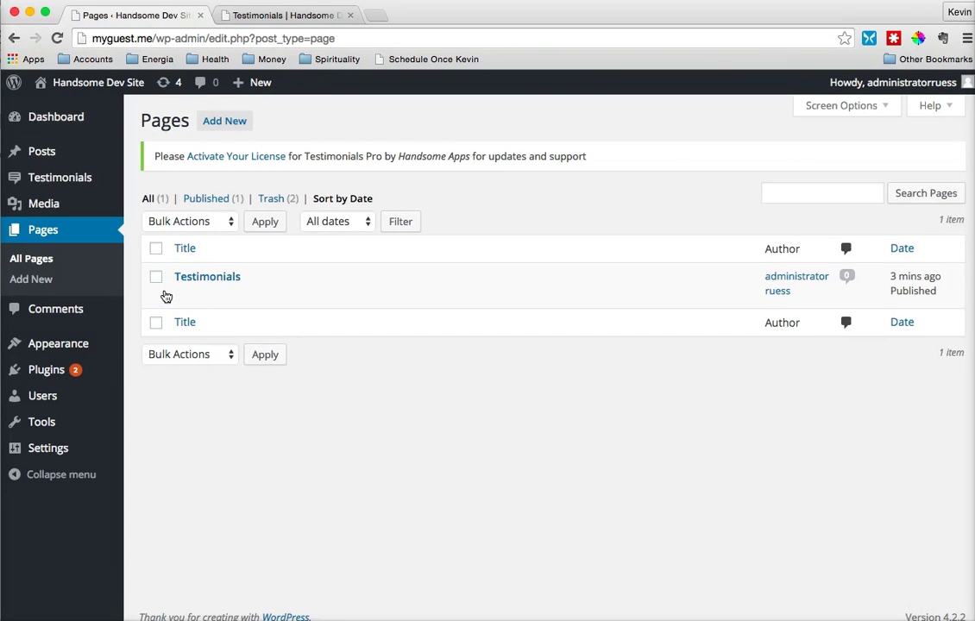
mouse_move(174, 292)
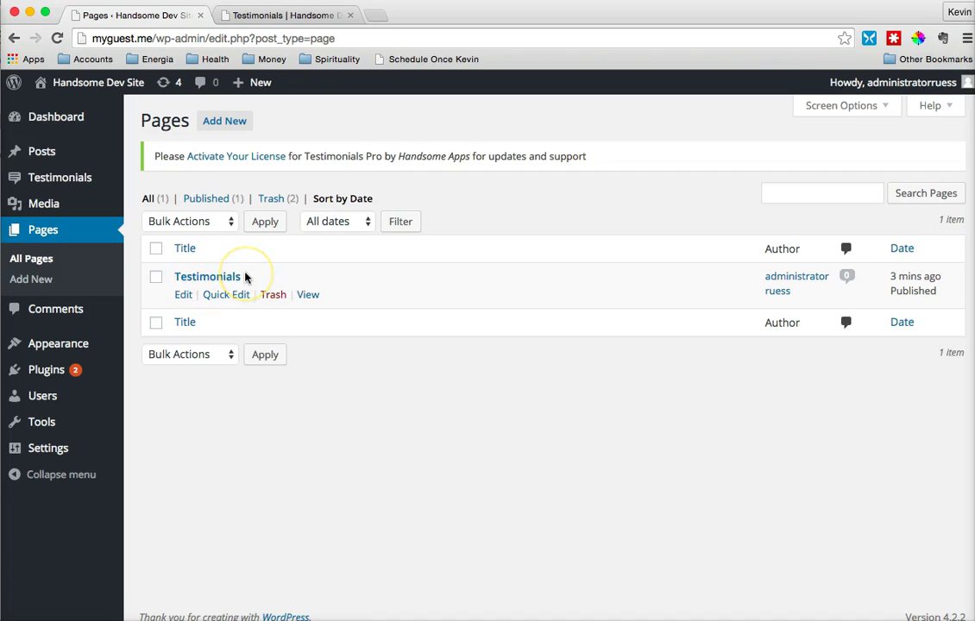
left_click(207, 279)
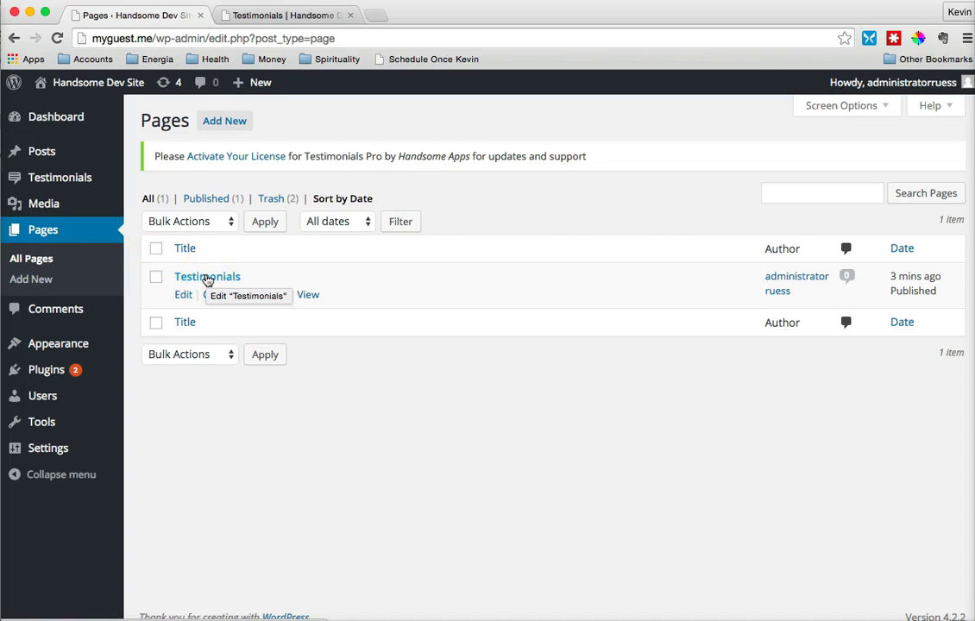
Edit the Testimonials page, place the cursor in its body, and launch Insert Testimonial.
left_click(207, 278)
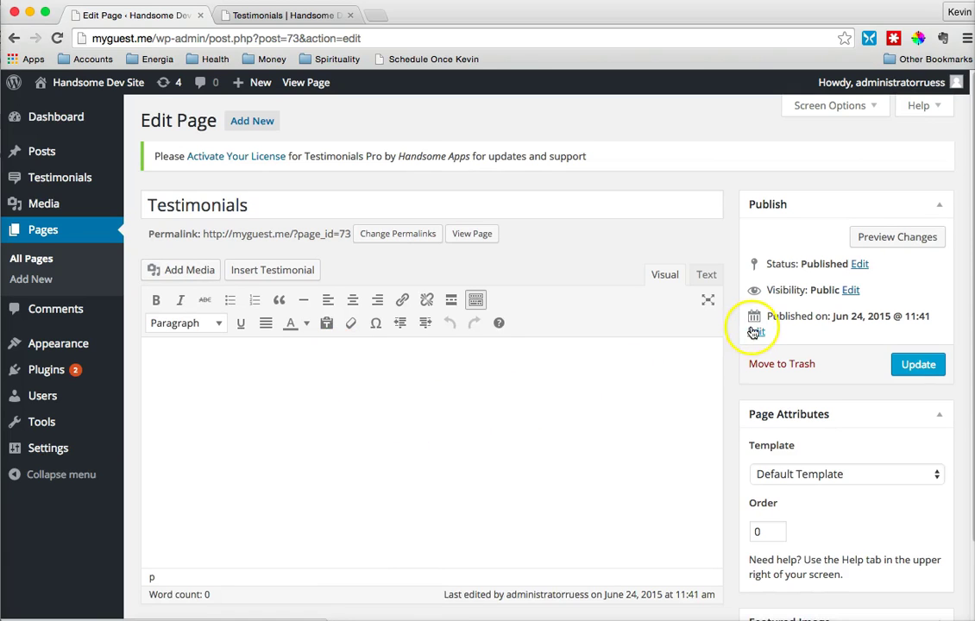
scroll(658, 312, "down", 1)
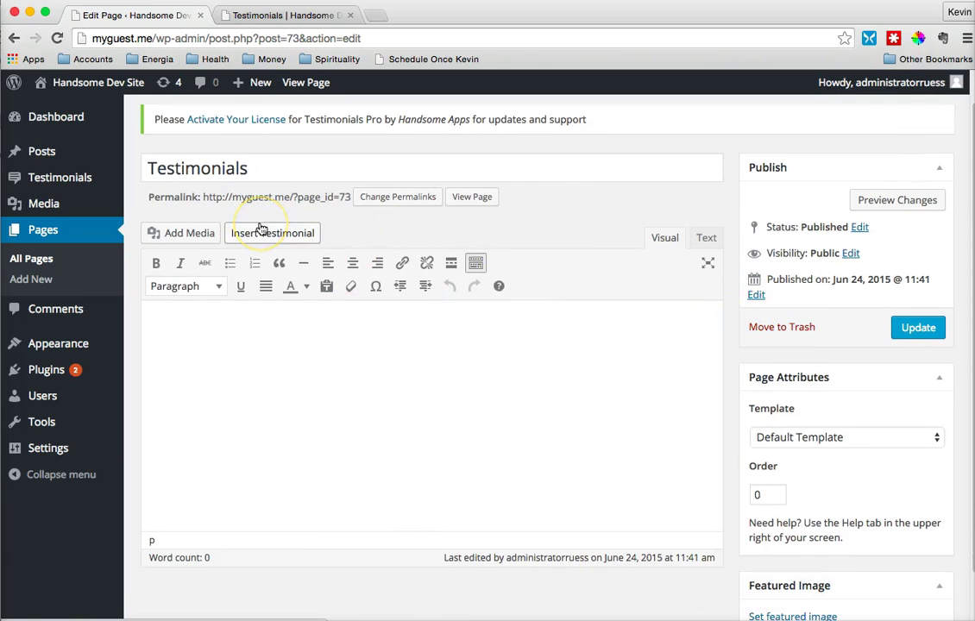
left_click(278, 315)
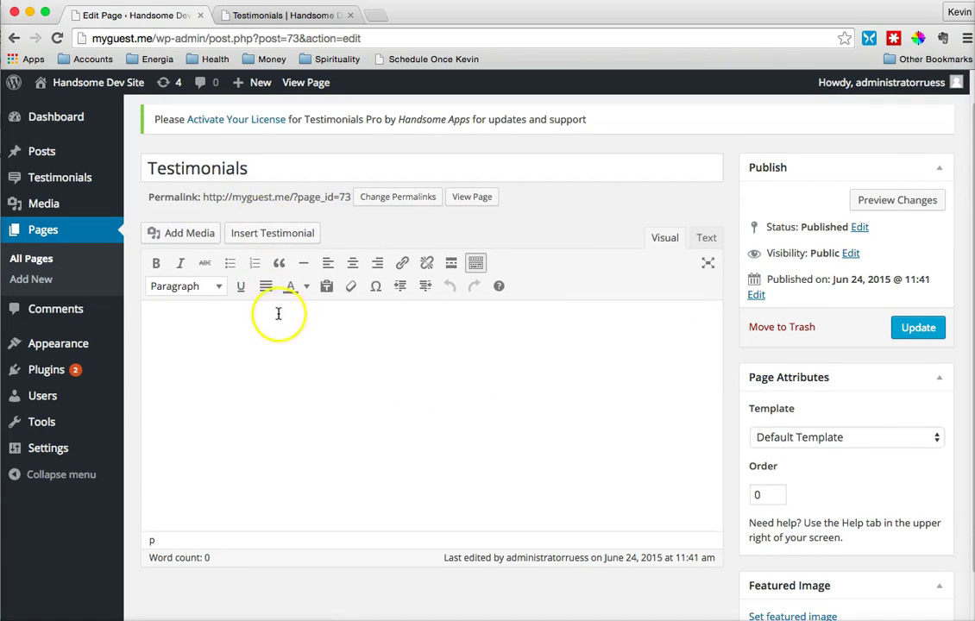
left_click(287, 237)
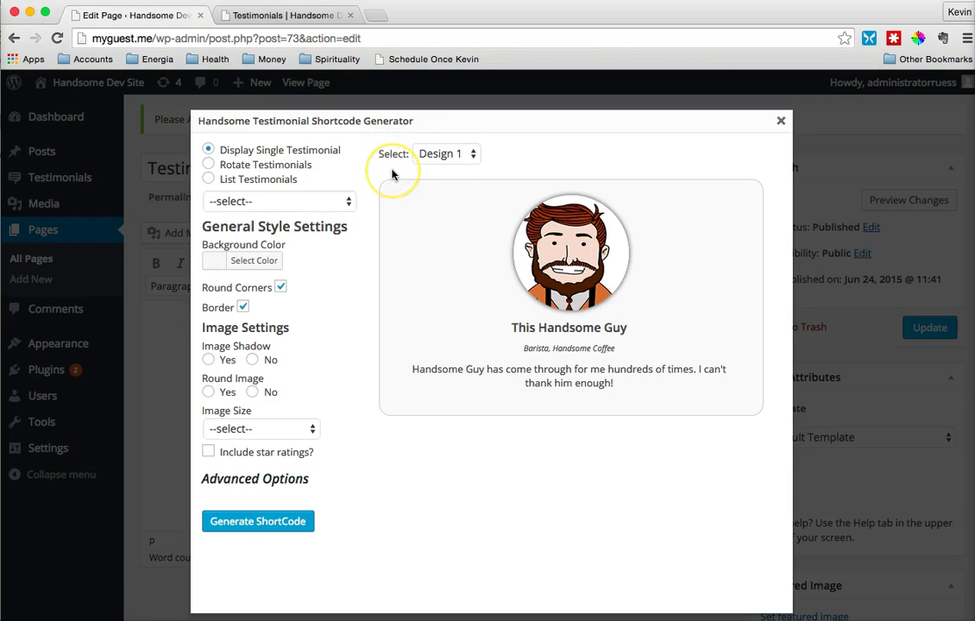
left_click(455, 160)
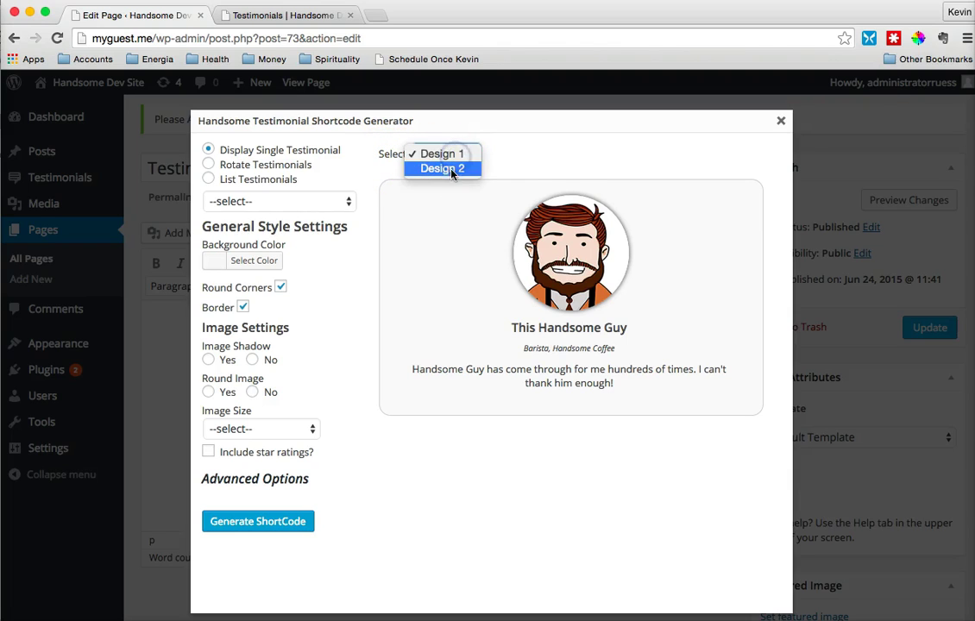
left_click(452, 166)
left_click(466, 155)
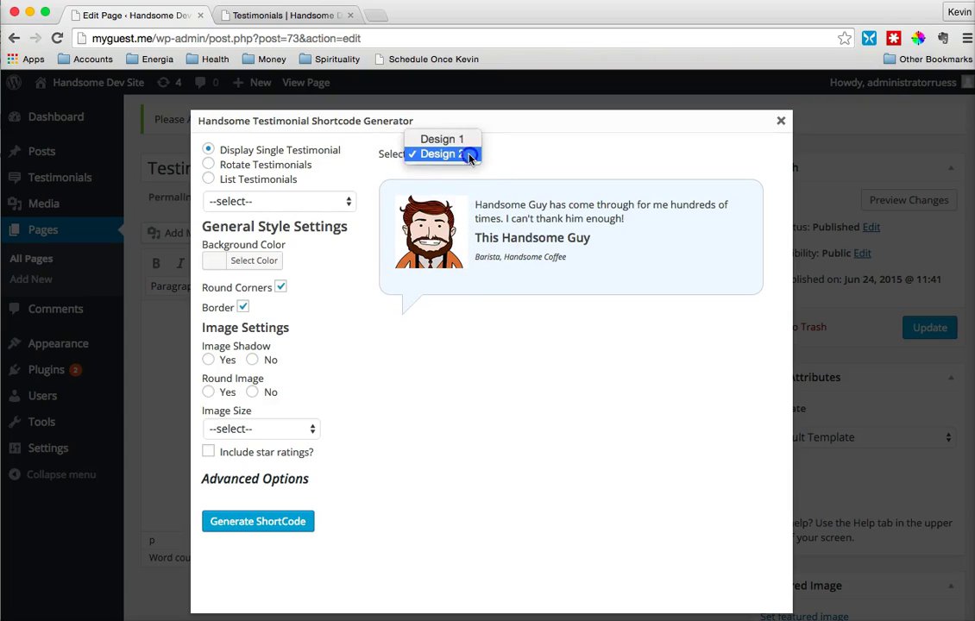
left_click(469, 141)
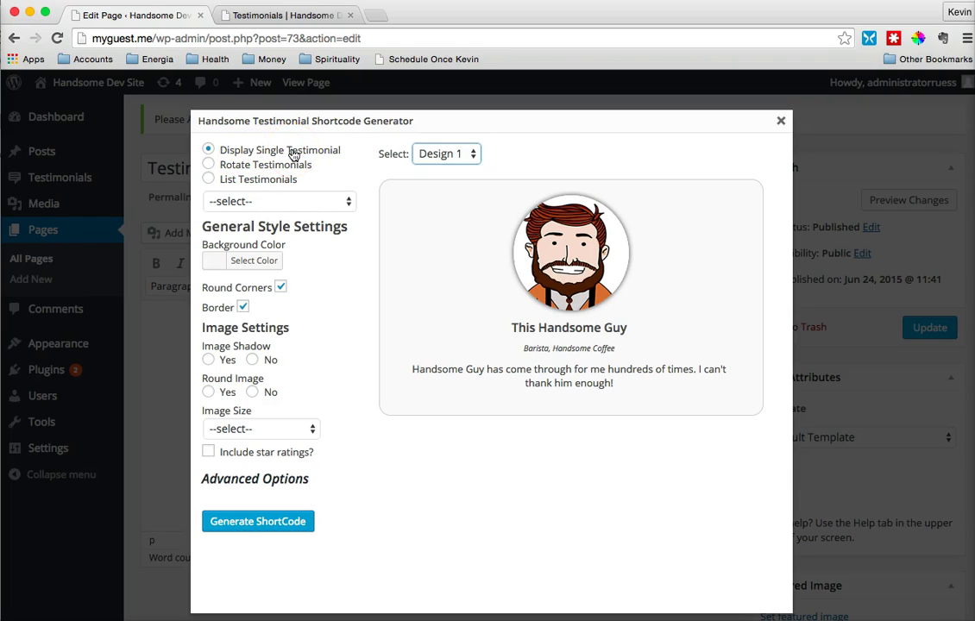
Pick John from the List Testimonials dropdown.
left_click(266, 201)
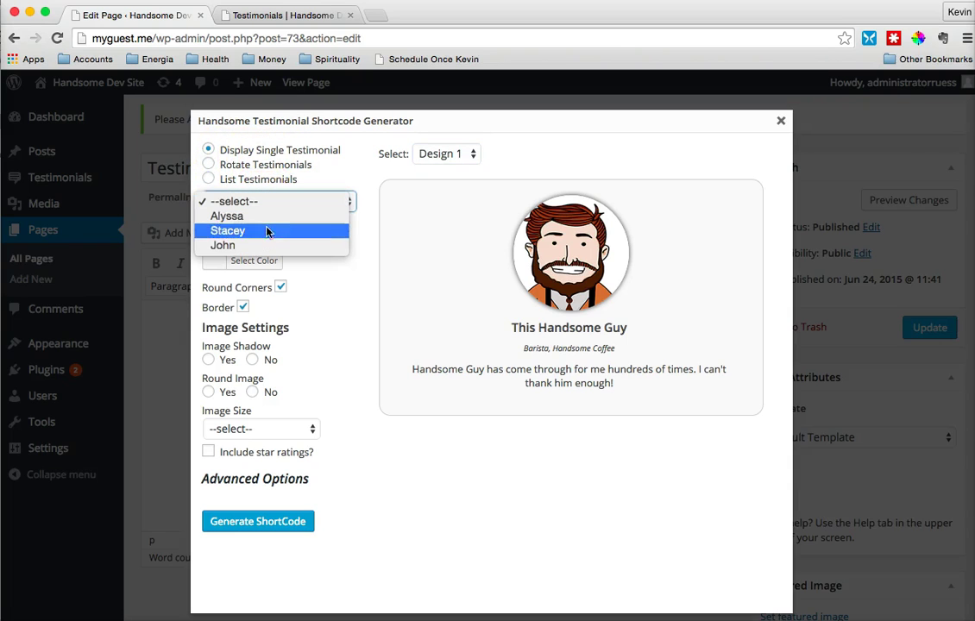
left_click(264, 245)
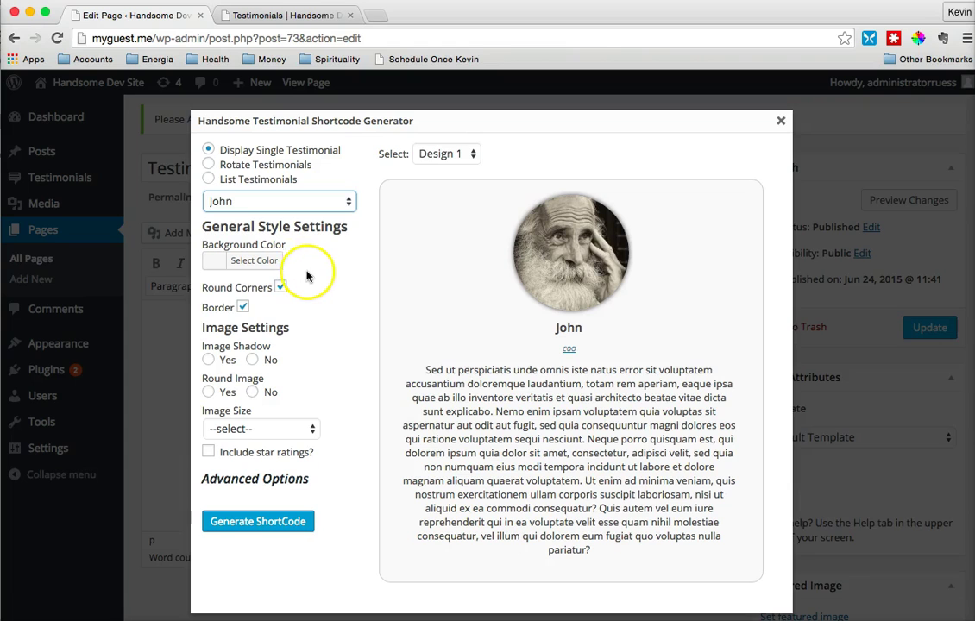
Set the box background colour to orange #dd9933 after trying greys and green.
left_click(238, 266)
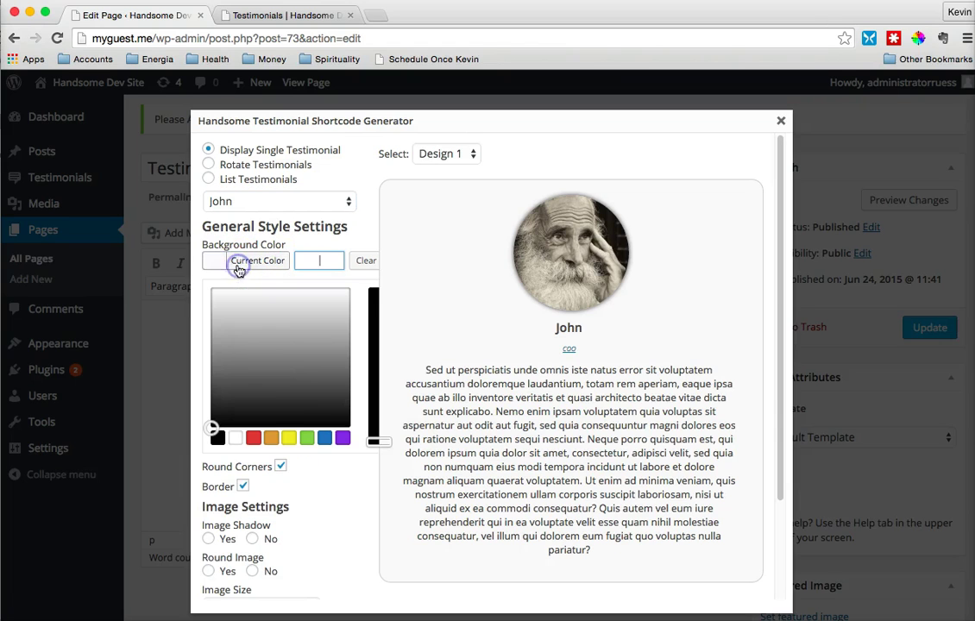
left_click(270, 361)
left_click(306, 322)
left_click(232, 310)
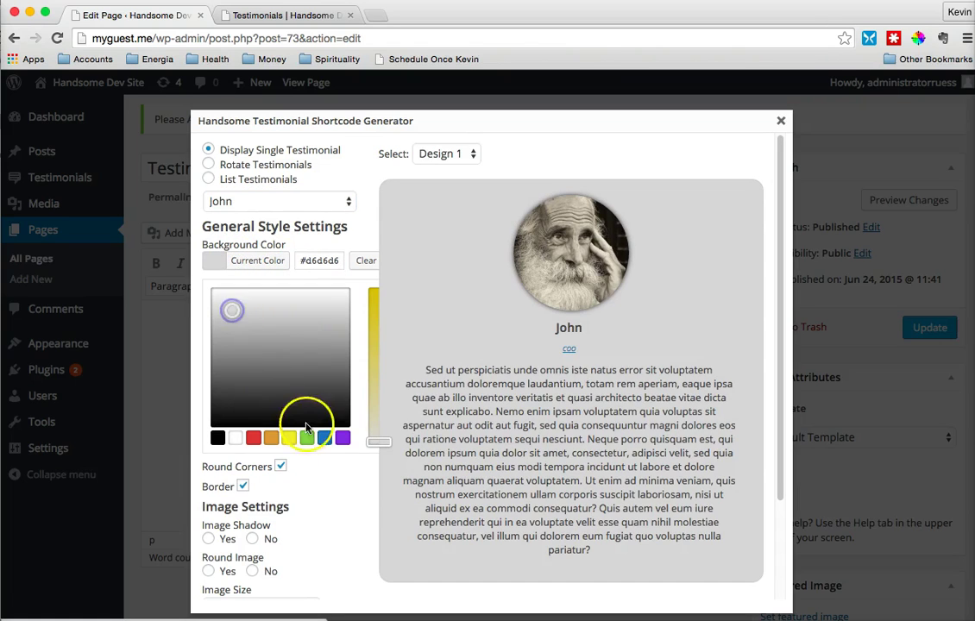
left_click(307, 437)
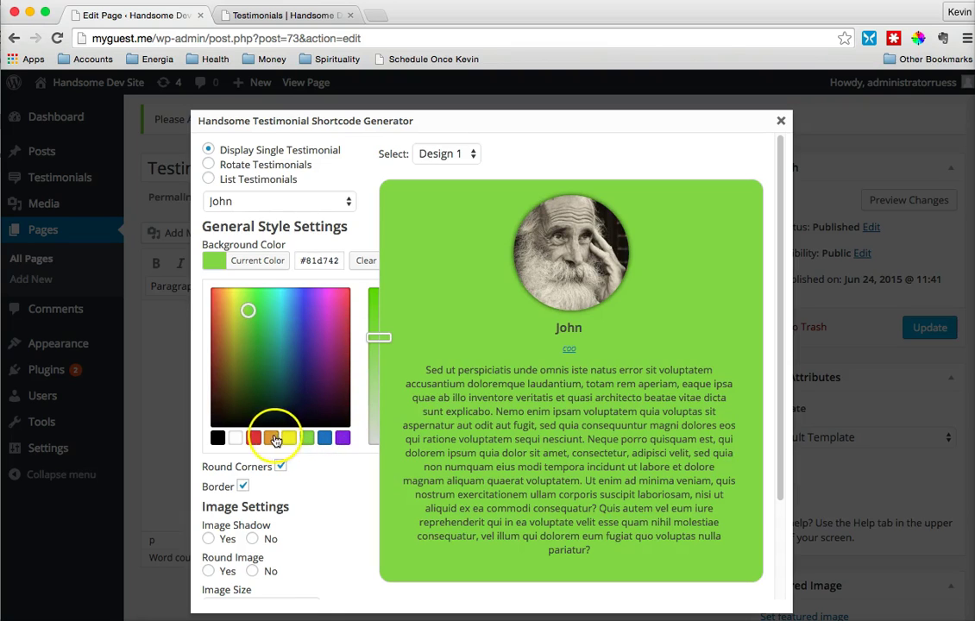
left_click(272, 438)
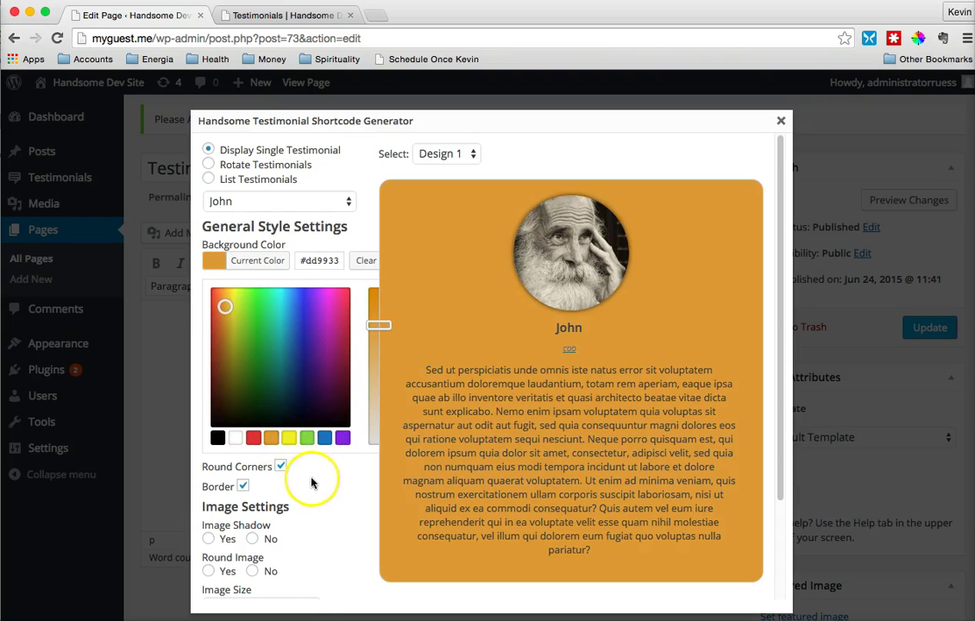
left_click(310, 483)
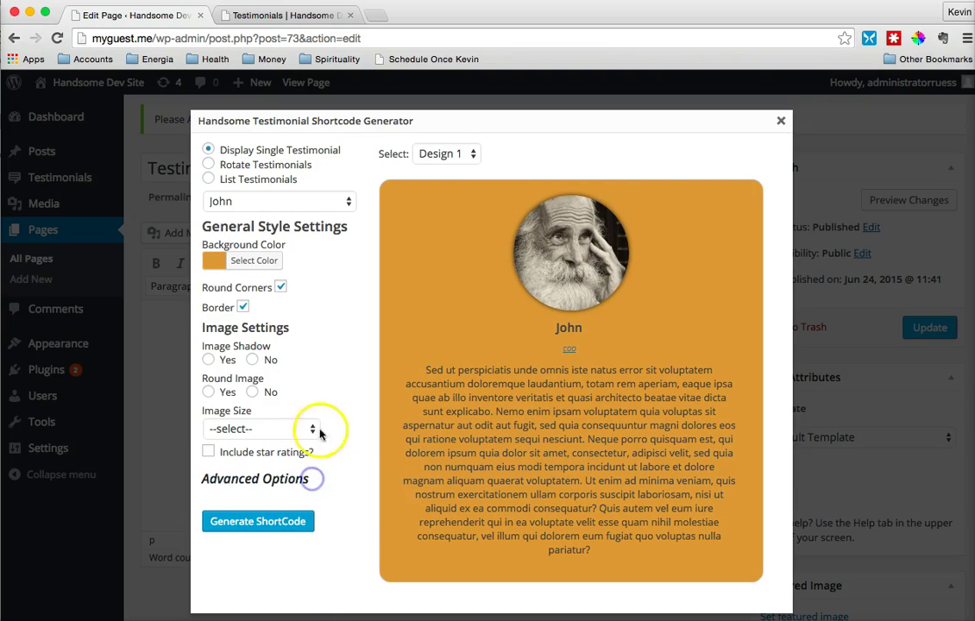
Keep Round Corners and Border enabled on the testimonial box.
left_click(281, 289)
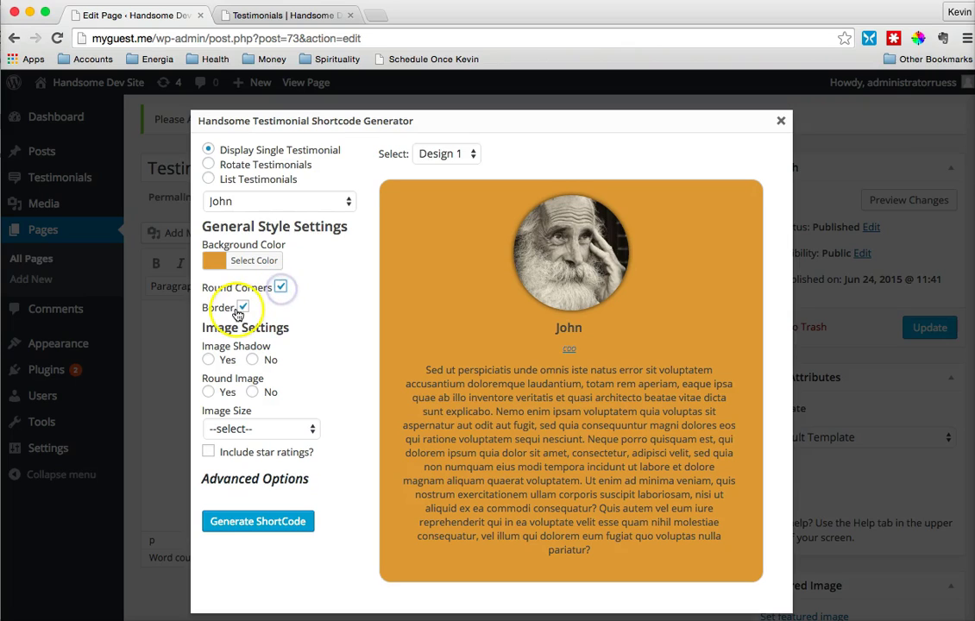
left_click(244, 308)
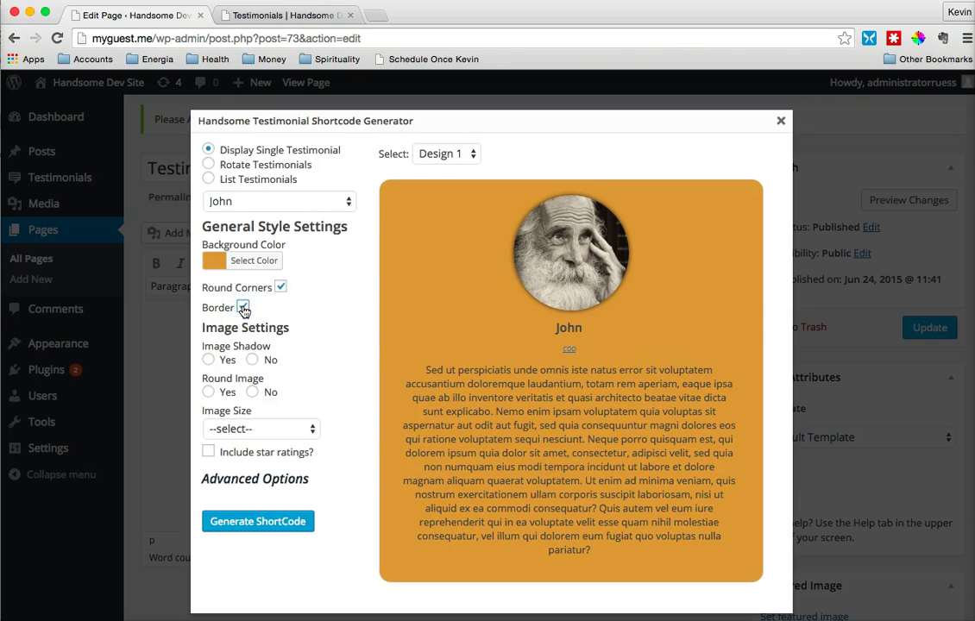
left_click(303, 325)
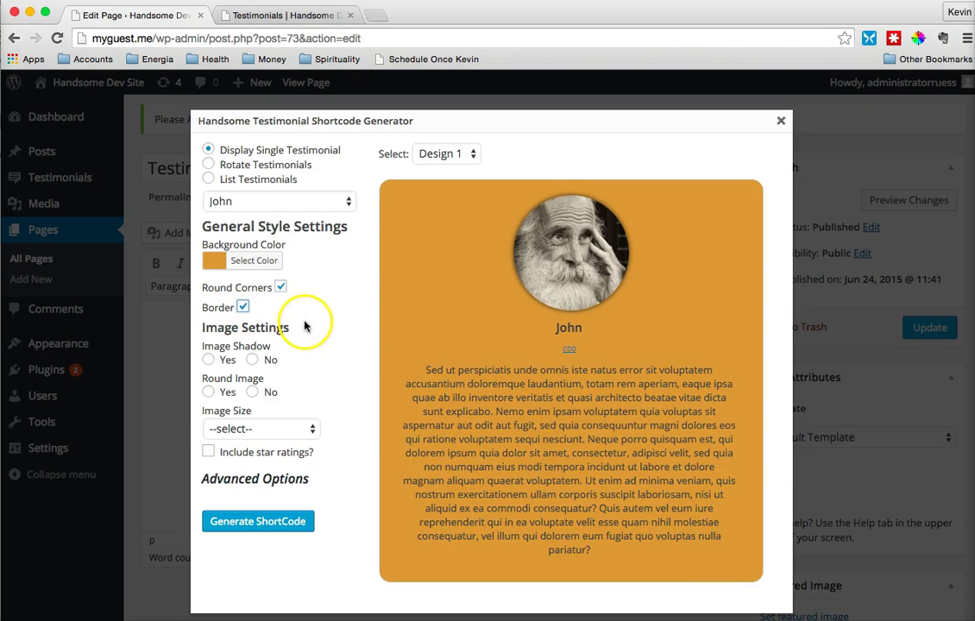
Set both Image Shadow and Round Image to No so John's photo is square.
left_click(211, 361)
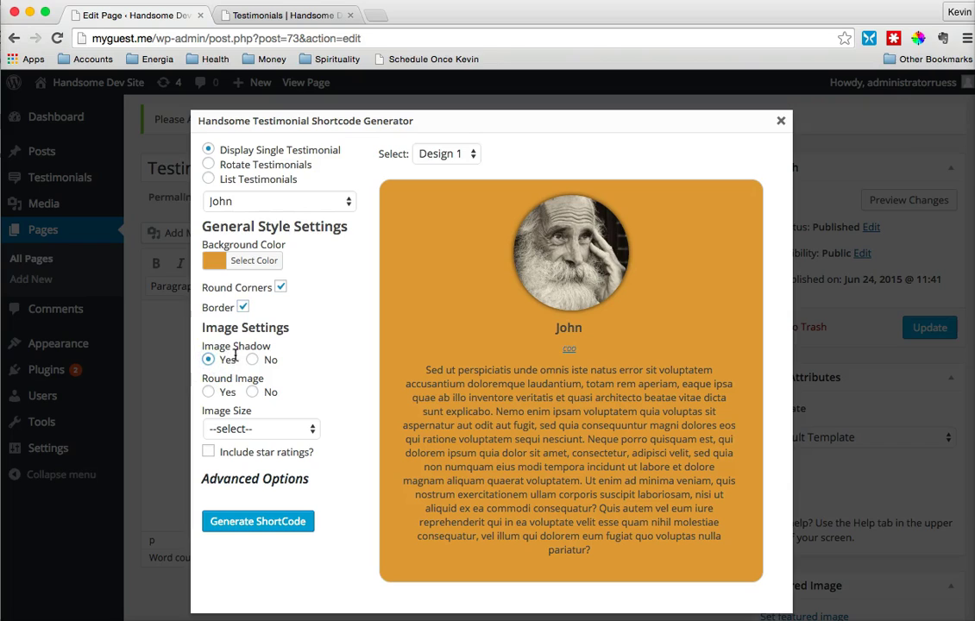
left_click(252, 360)
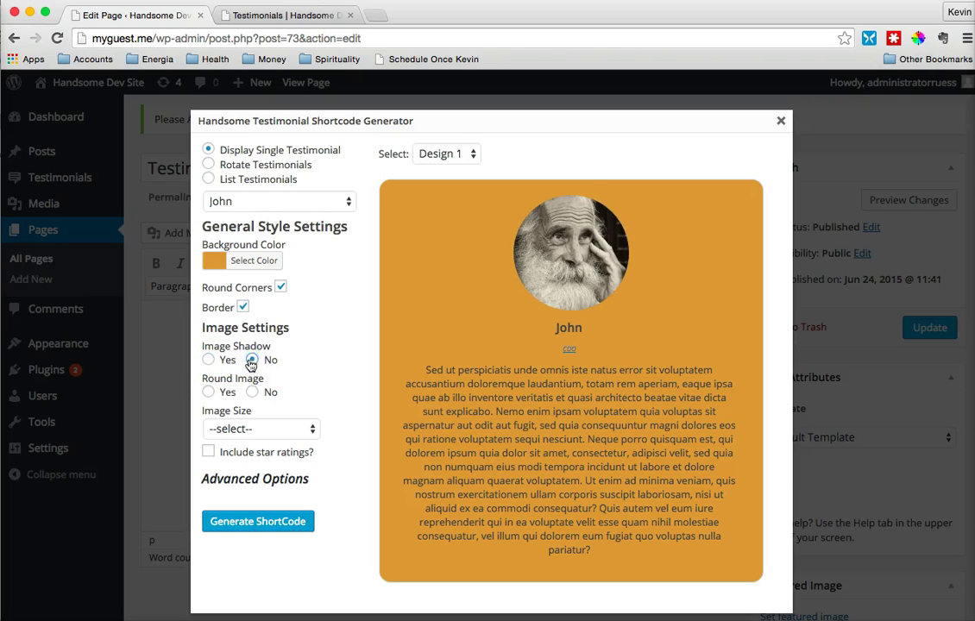
left_click(208, 360)
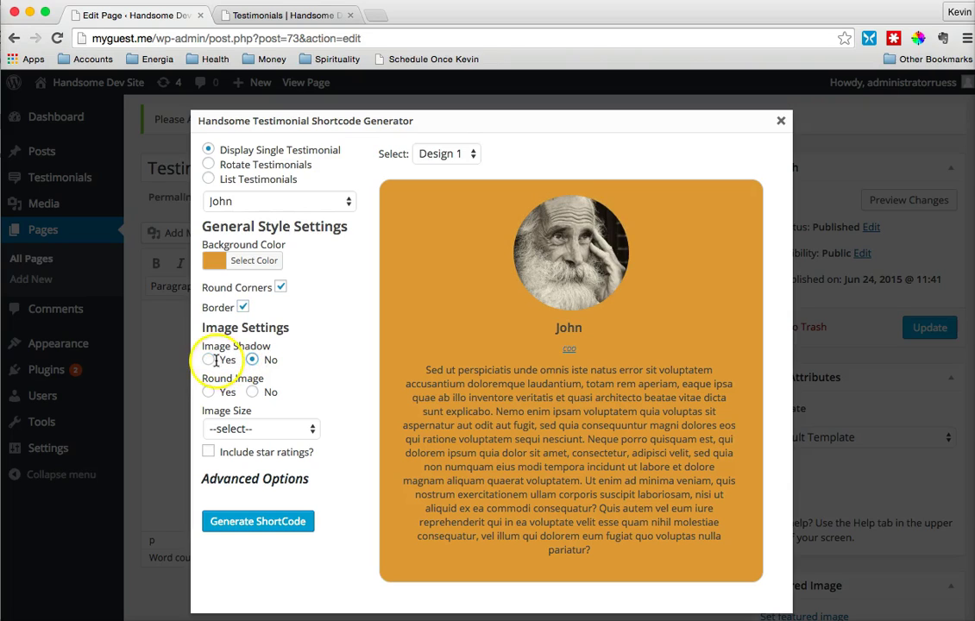
left_click(253, 360)
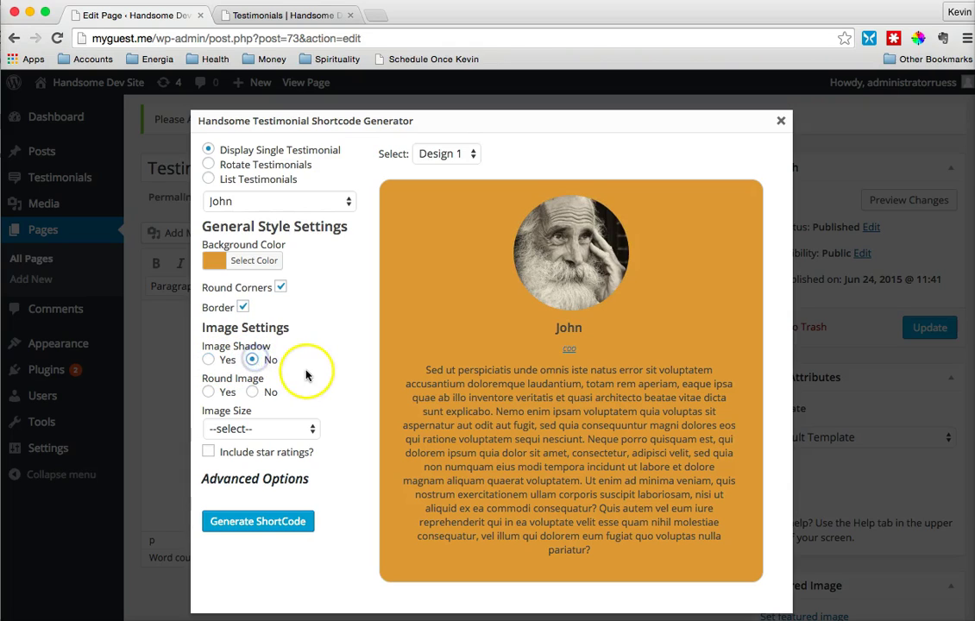
left_click(252, 392)
left_click(207, 393)
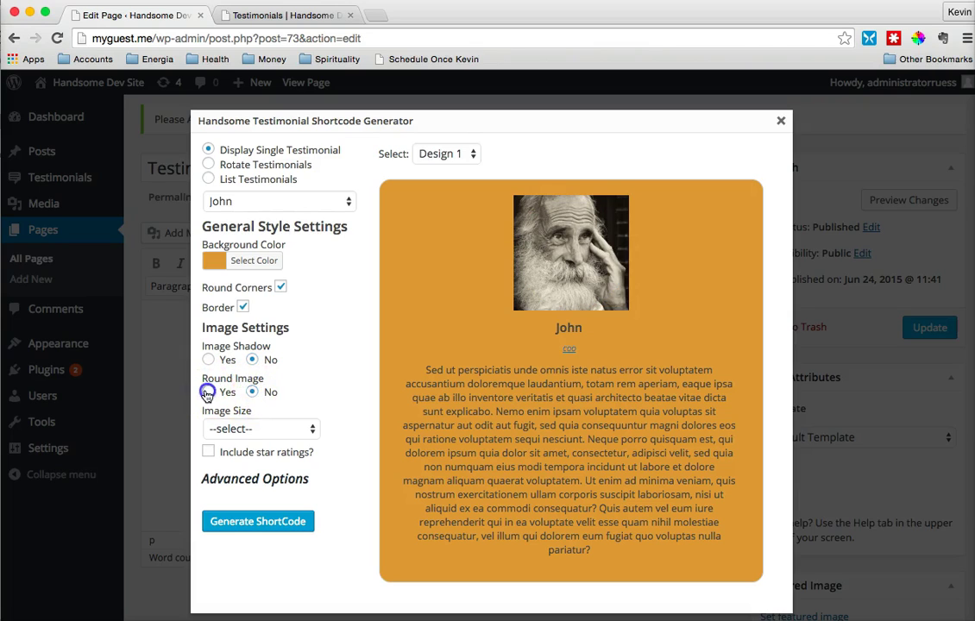
left_click(254, 393)
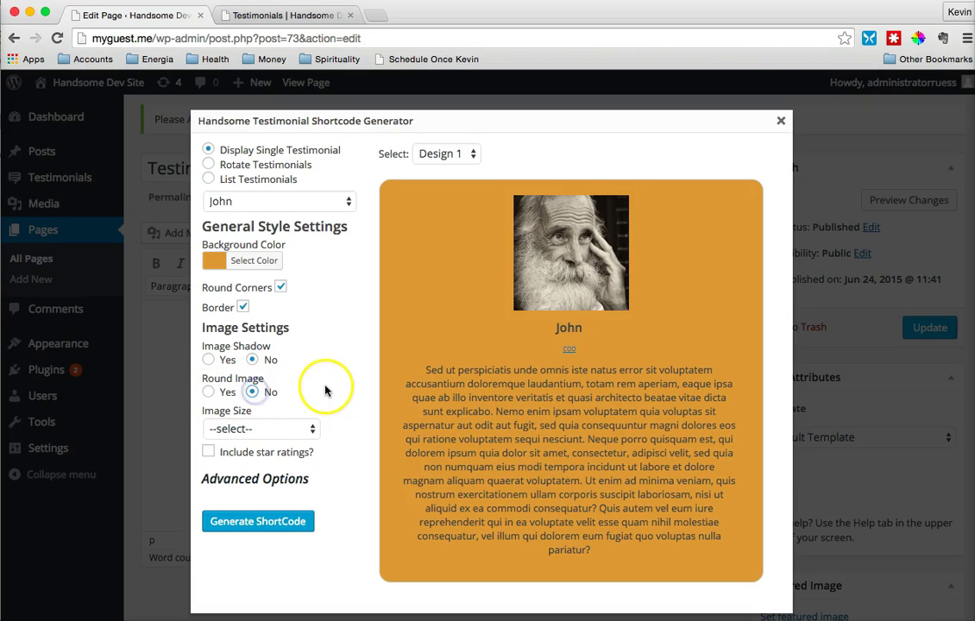
Try medium, large and small Image Size, then settle on specify (advanced).
left_click(290, 429)
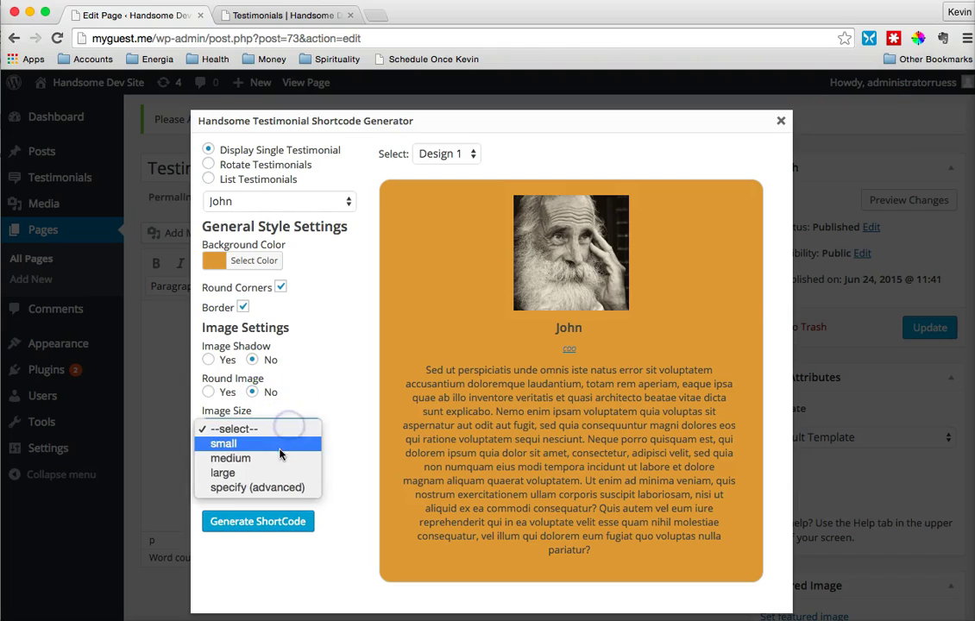
left_click(278, 458)
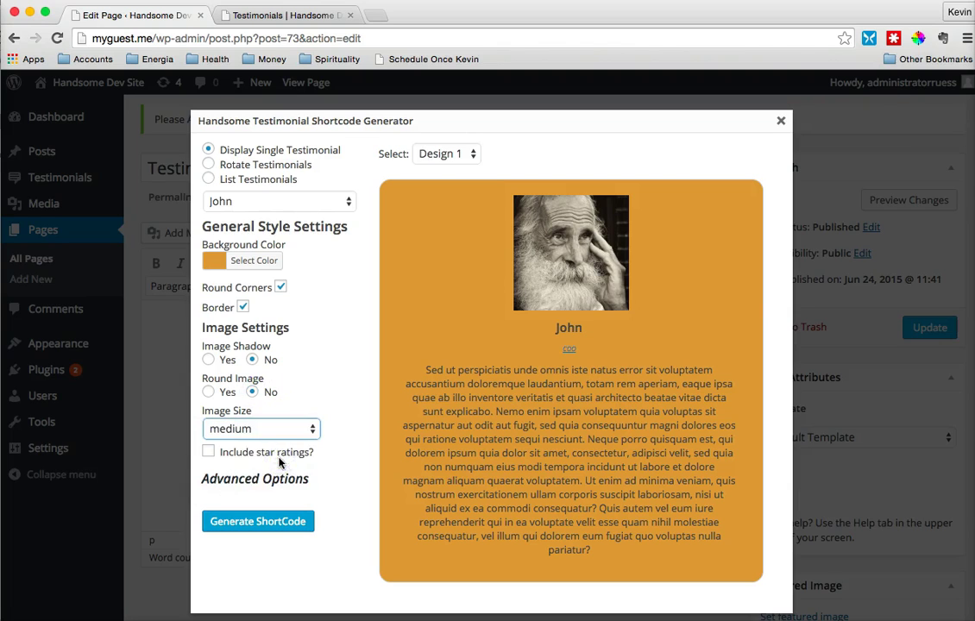
left_click(266, 429)
left_click(254, 444)
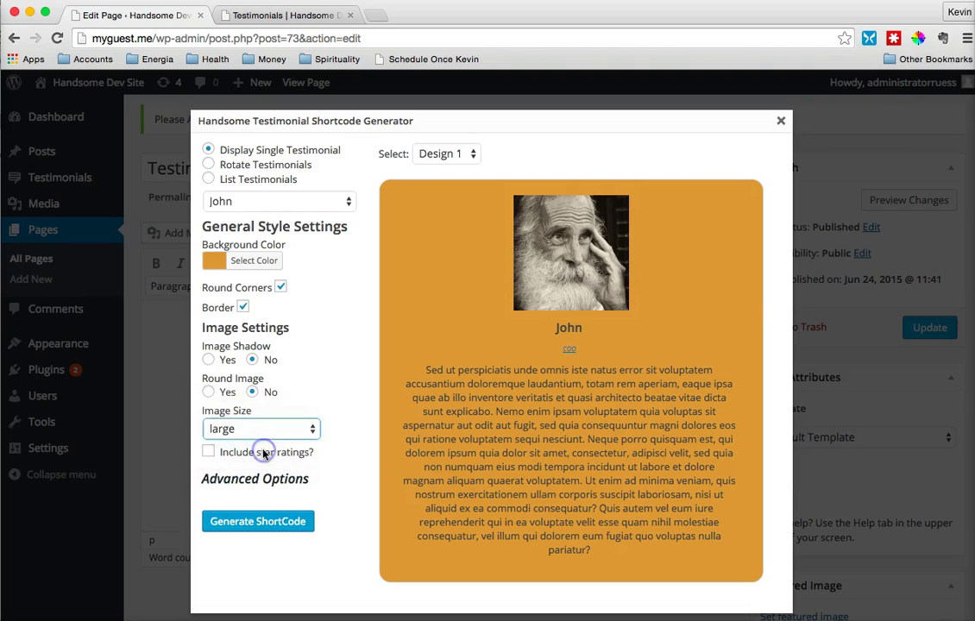
left_click(279, 429)
left_click(277, 401)
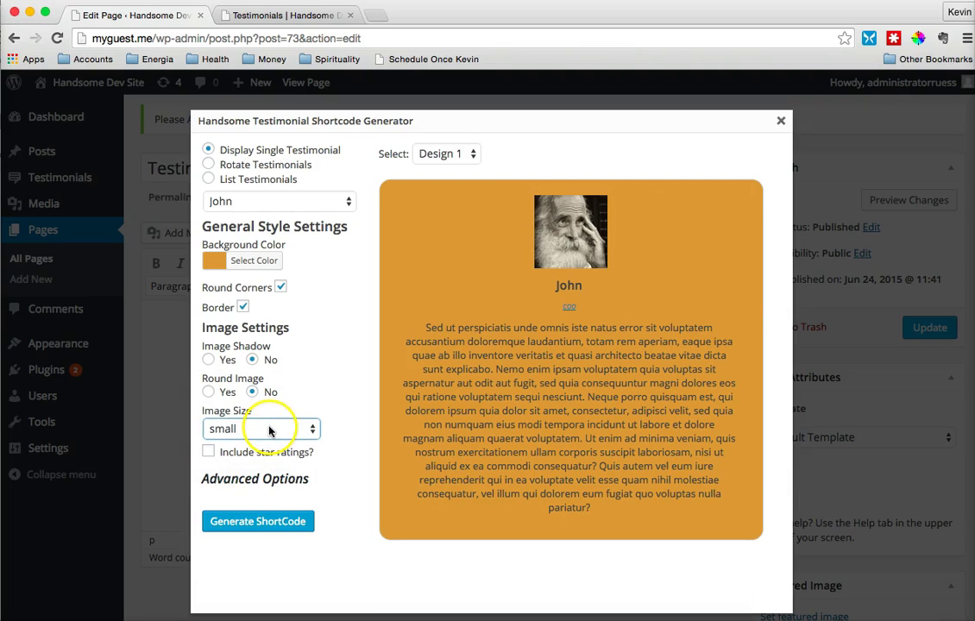
left_click(269, 431)
left_click(259, 472)
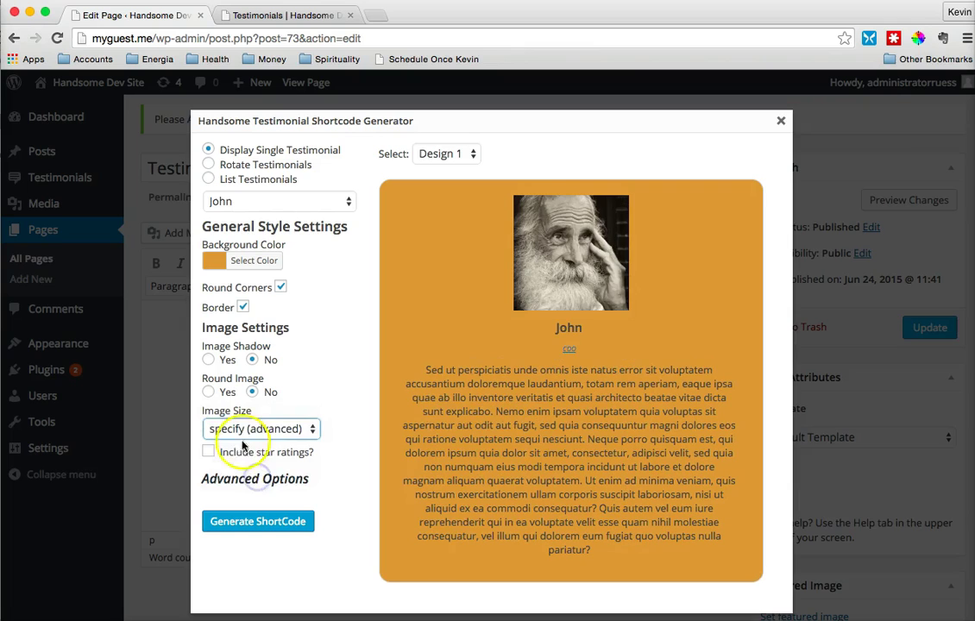
Expand Advanced Options and look over its text, image width, testimonial size and border fields.
left_click(281, 479)
scroll(287, 472, "down", 10)
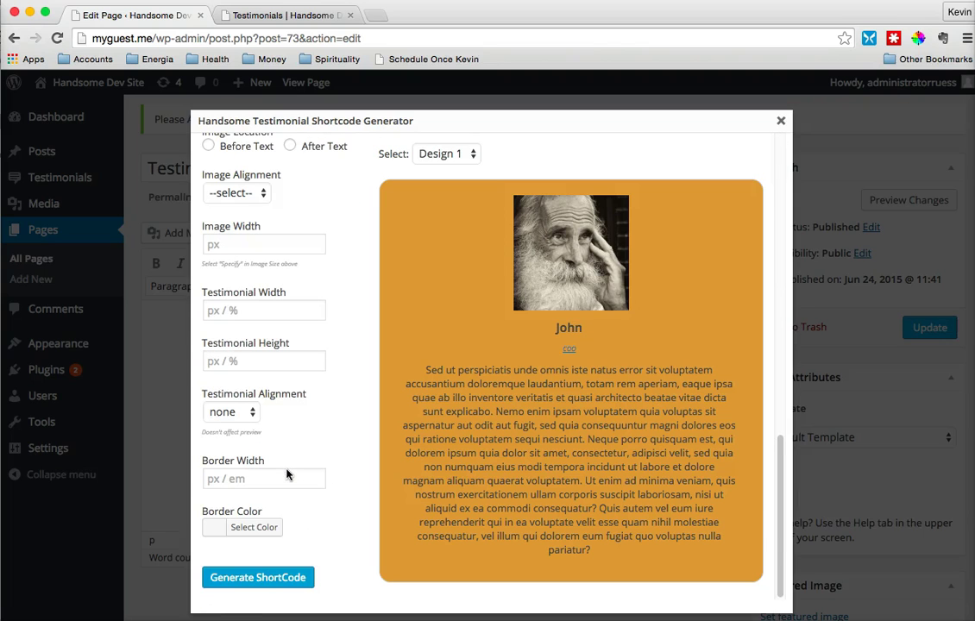
scroll(259, 414, "up", 3)
left_click(252, 317)
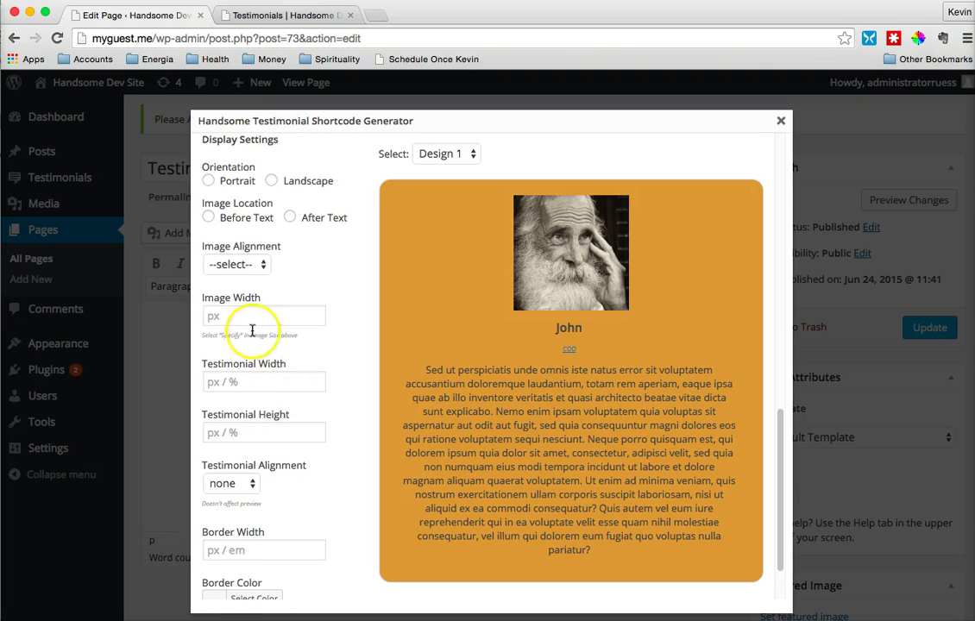
scroll(313, 351, "up", 6)
scroll(312, 351, "up", 5)
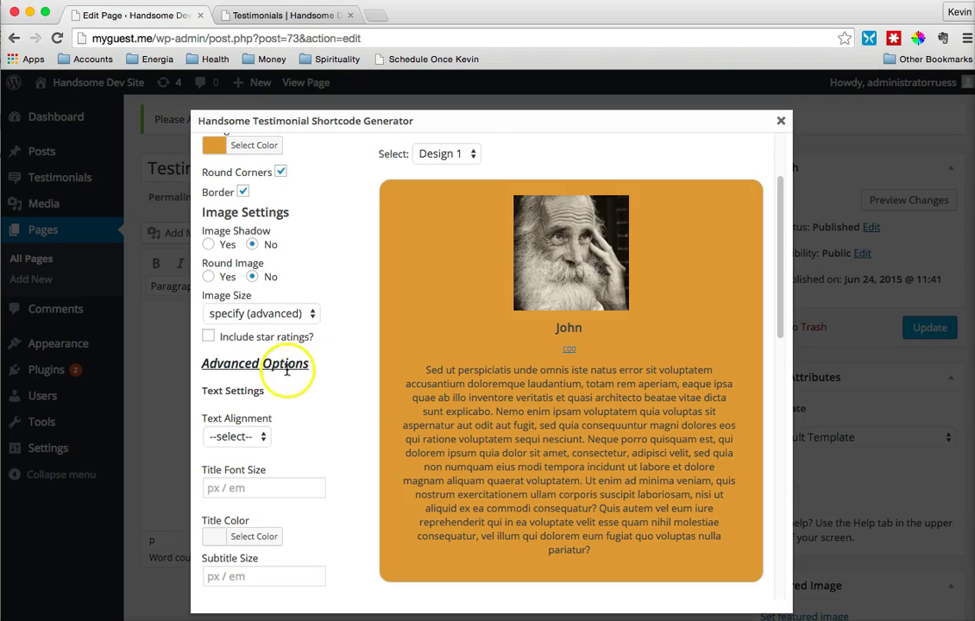
Tick Include star ratings? so a four-star rating appears under John's text.
left_click(287, 365)
left_click(272, 479)
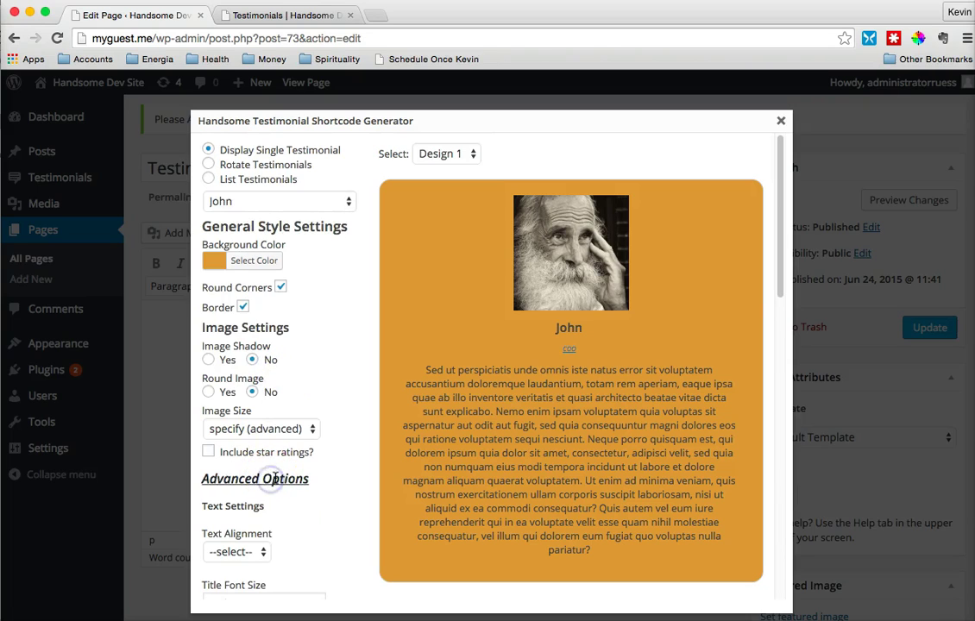
left_click(275, 479)
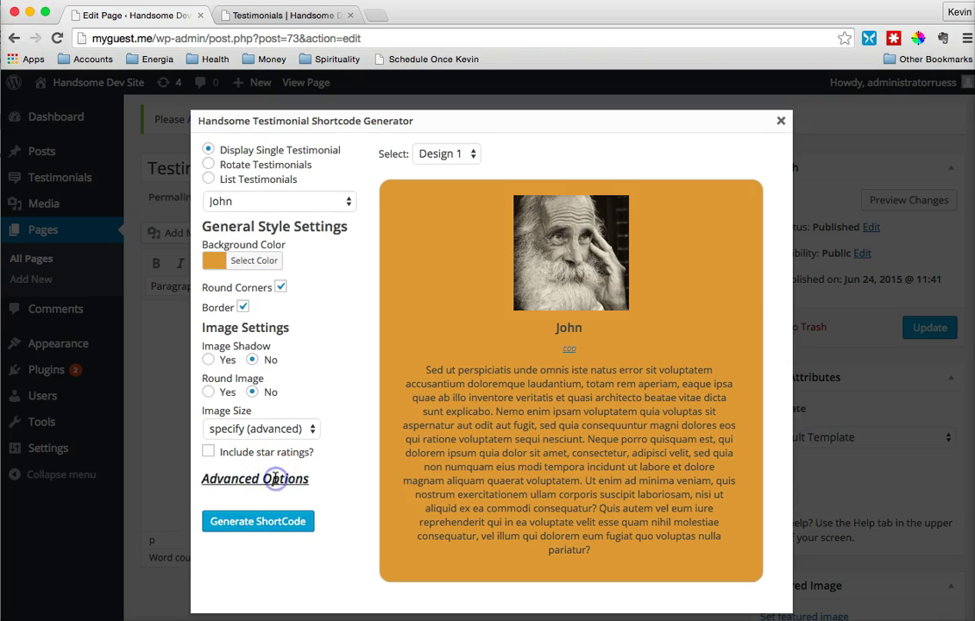
left_click(209, 454)
left_click(547, 519)
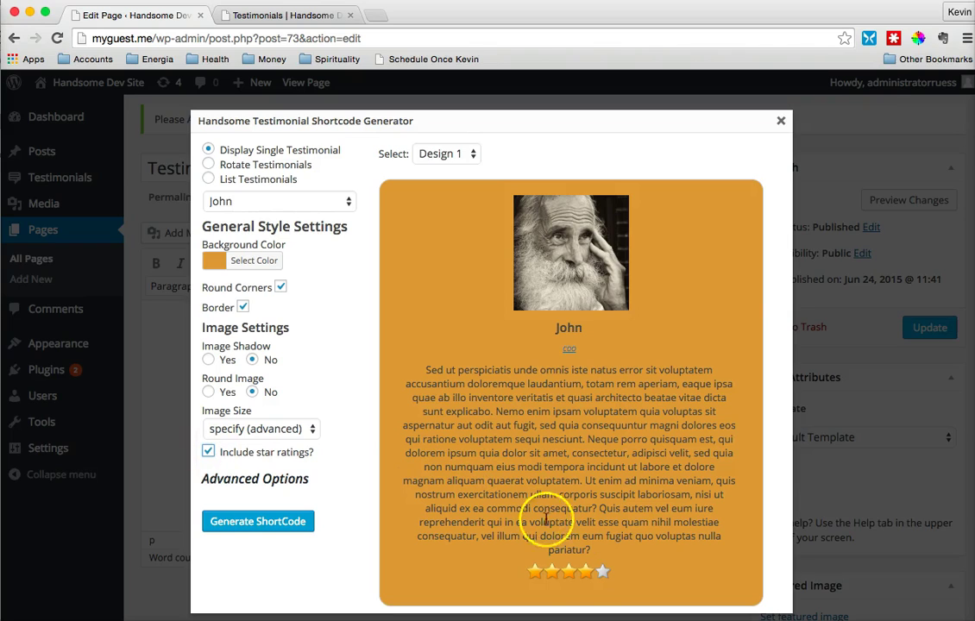
left_click(208, 452)
left_click(209, 453)
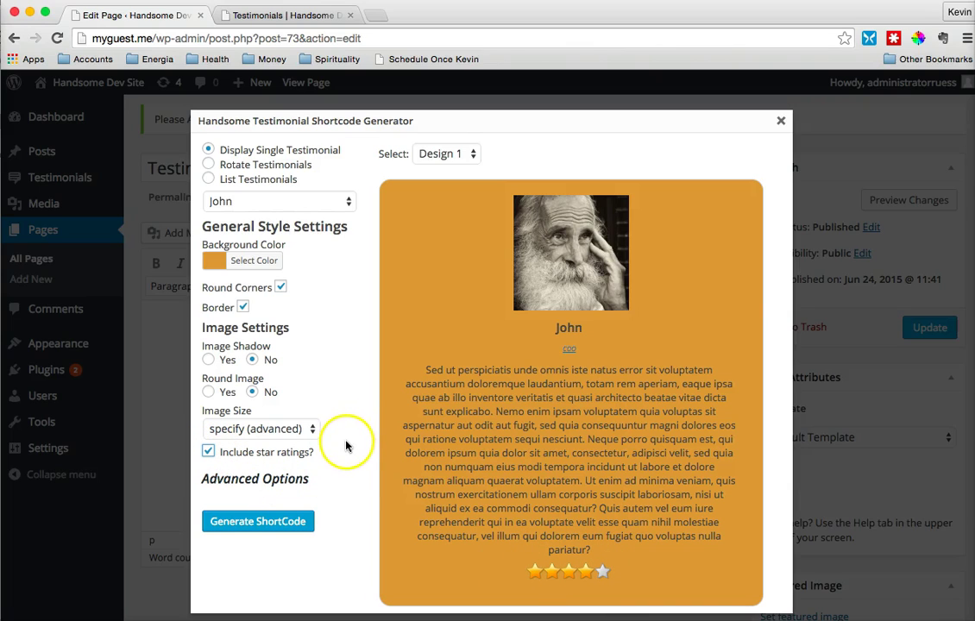
Reopen advanced options and try left and right text alignment, leaving it centred.
left_click(295, 479)
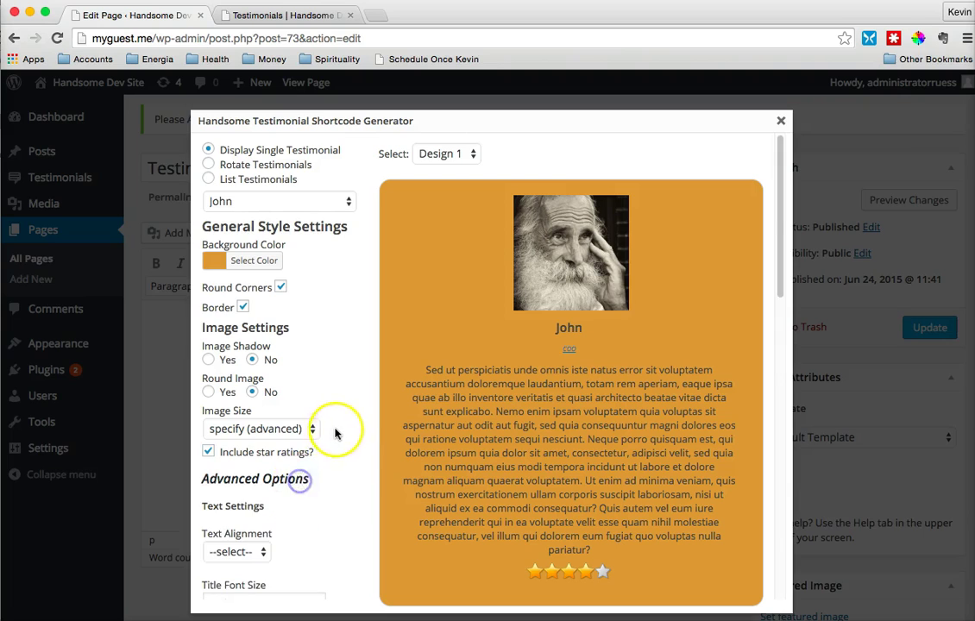
scroll(336, 434, "down", 5)
scroll(336, 431, "down", 2)
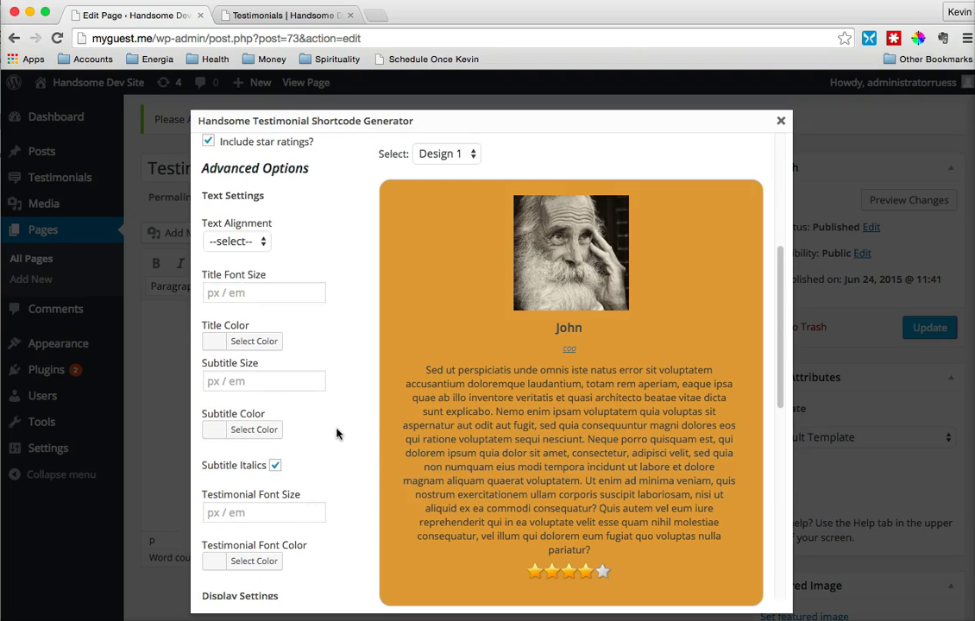
left_click(253, 251)
left_click(252, 255)
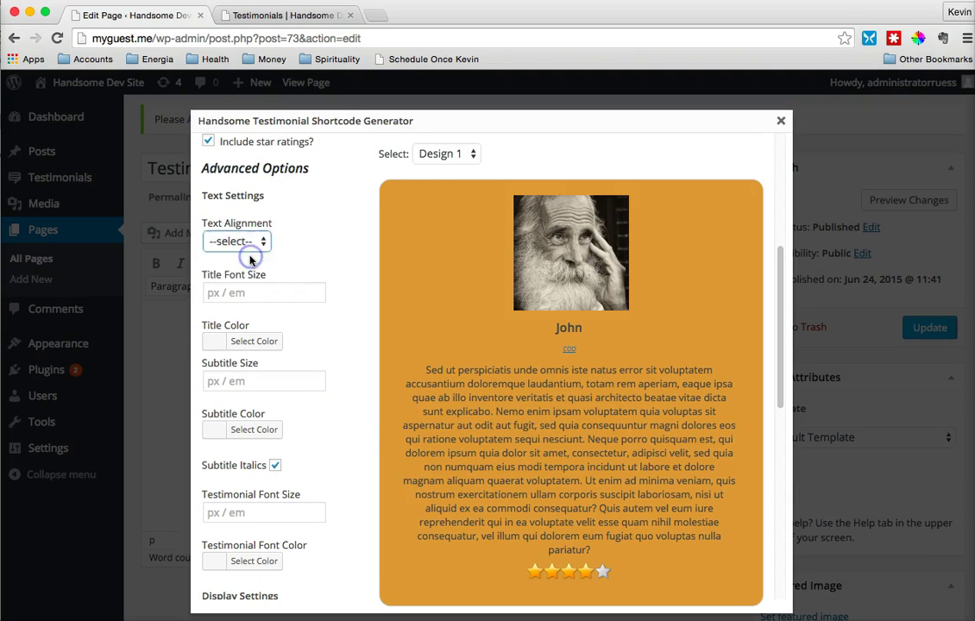
left_click(248, 243)
left_click(248, 271)
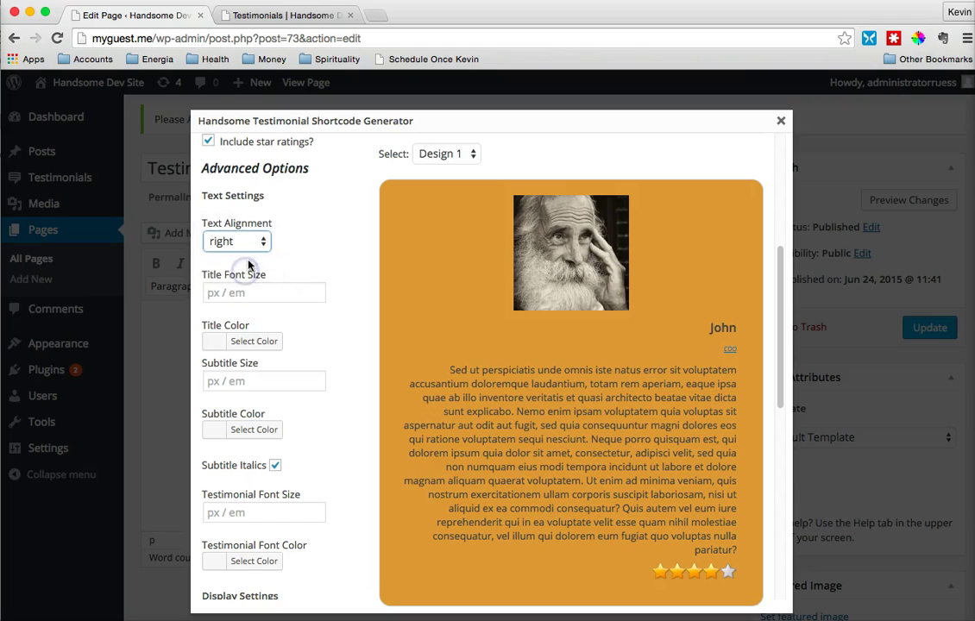
left_click(248, 243)
left_click(257, 195)
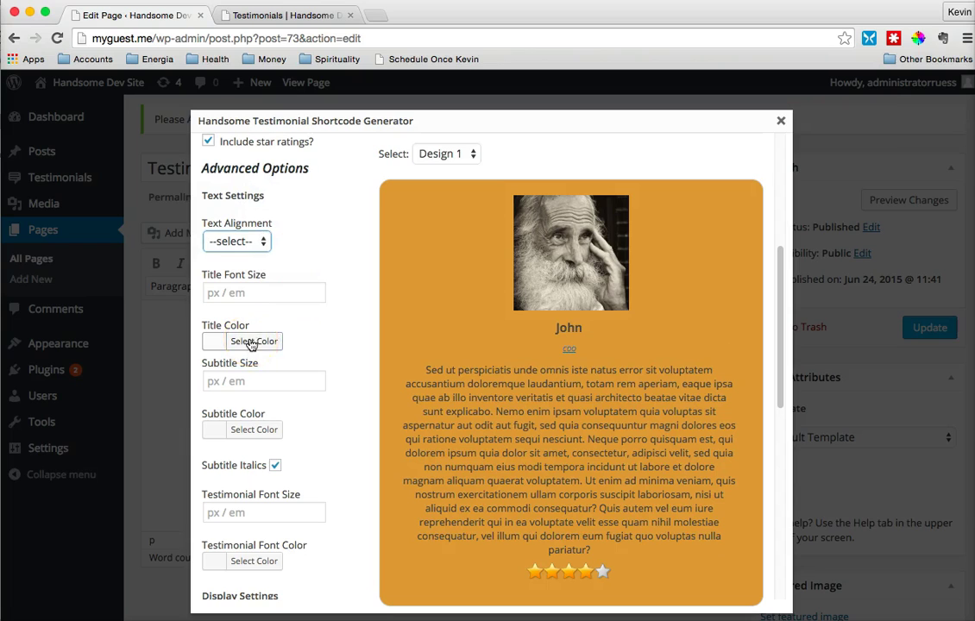
Tick Subtitle Italics, then move down the settings column to Display Settings.
scroll(270, 365, "down", 3)
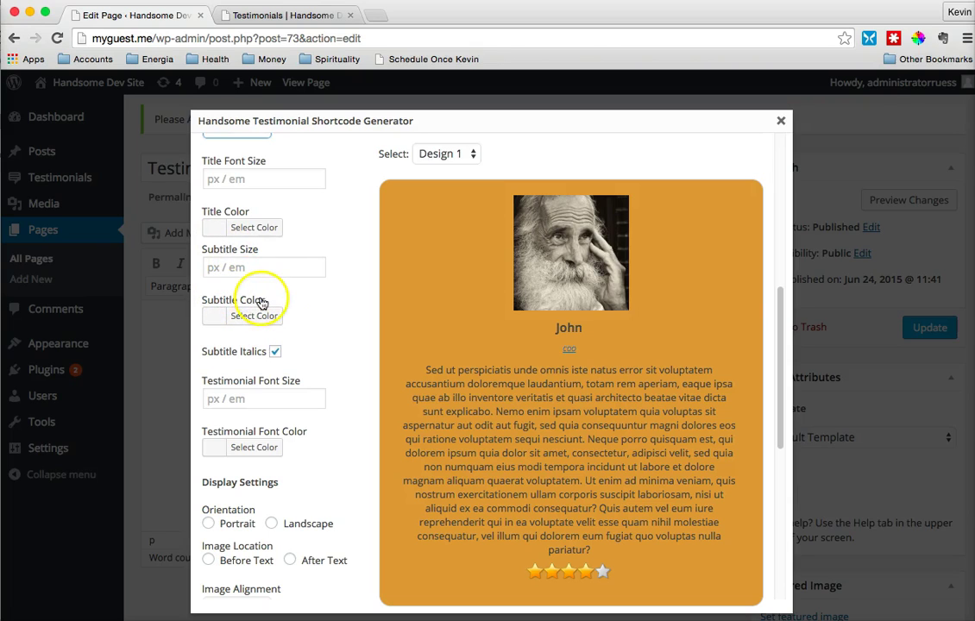
left_click(274, 353)
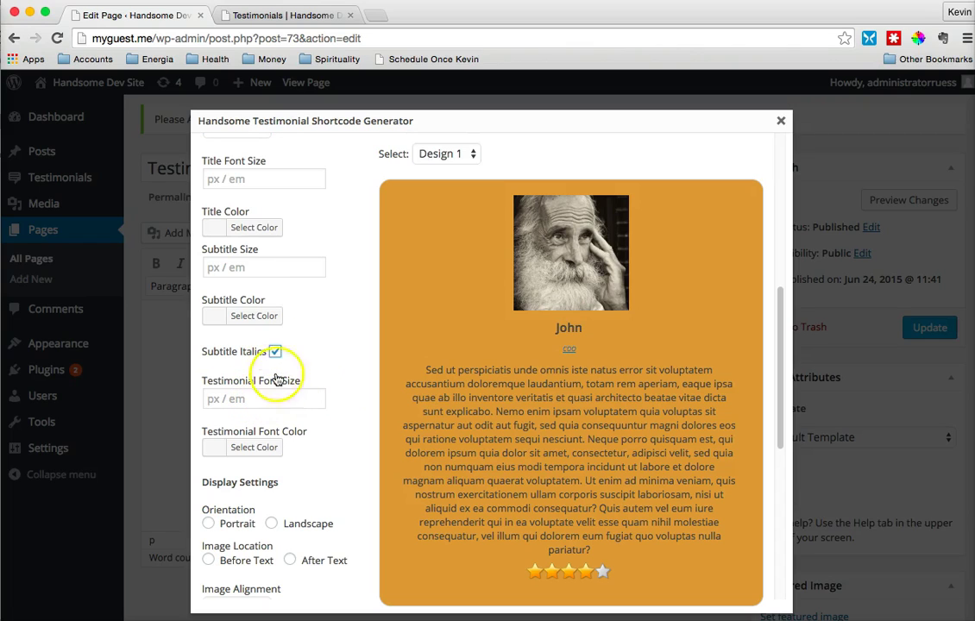
left_click(278, 267)
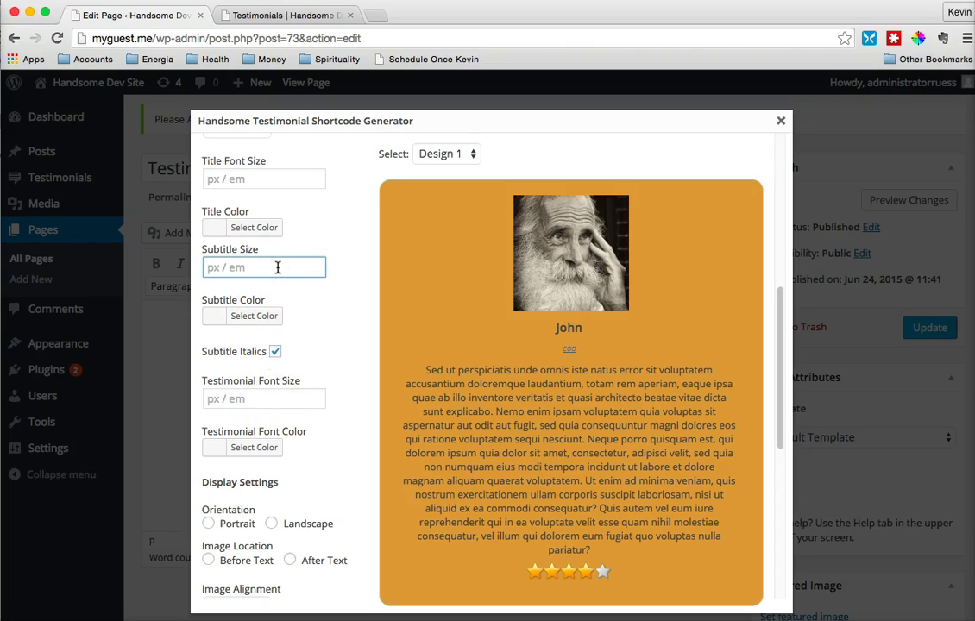
scroll(271, 298, "down", 2)
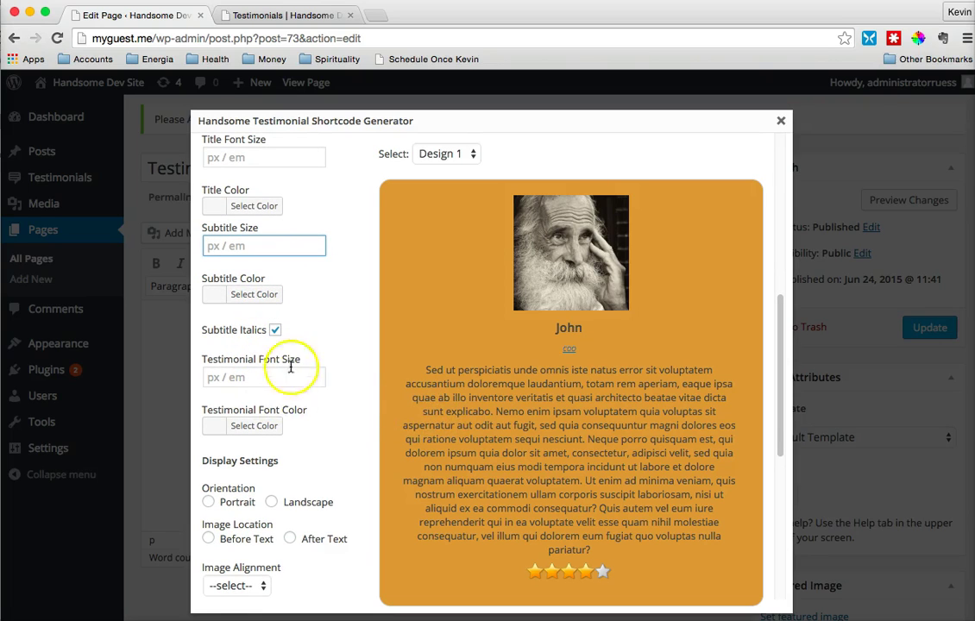
scroll(296, 311, "up", 3)
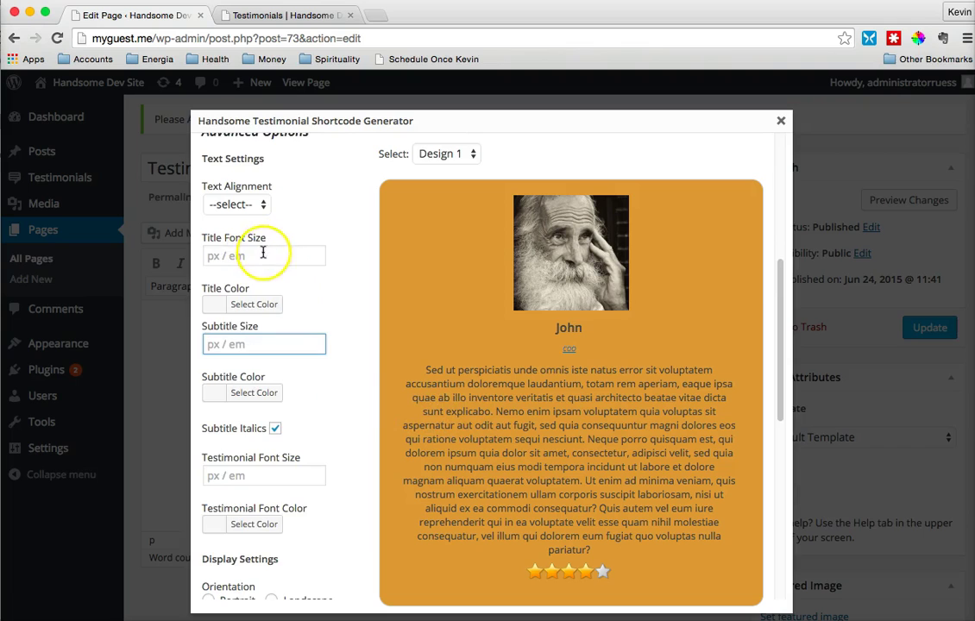
scroll(263, 252, "down", 2)
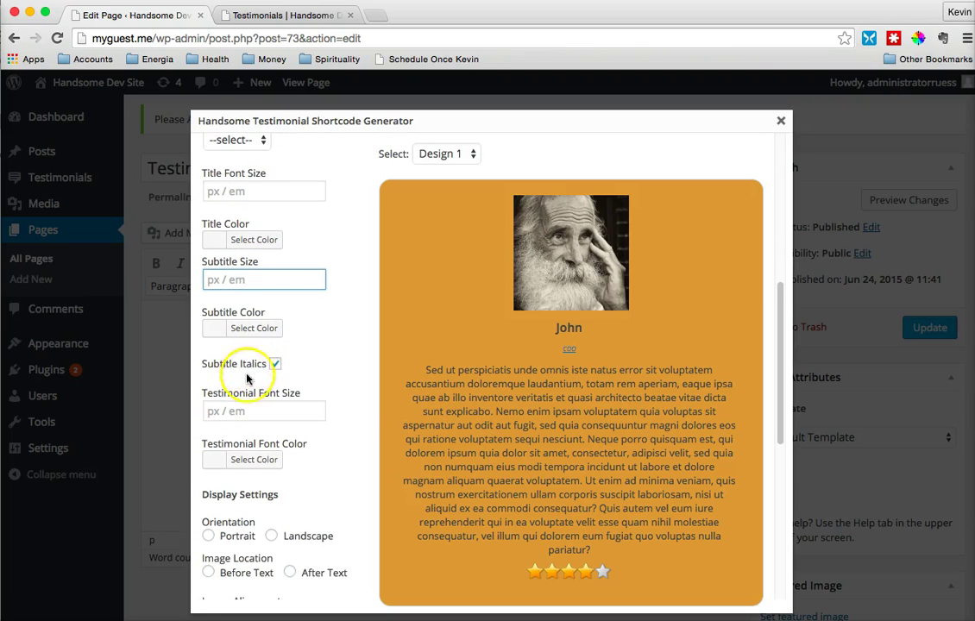
scroll(276, 388, "down", 1)
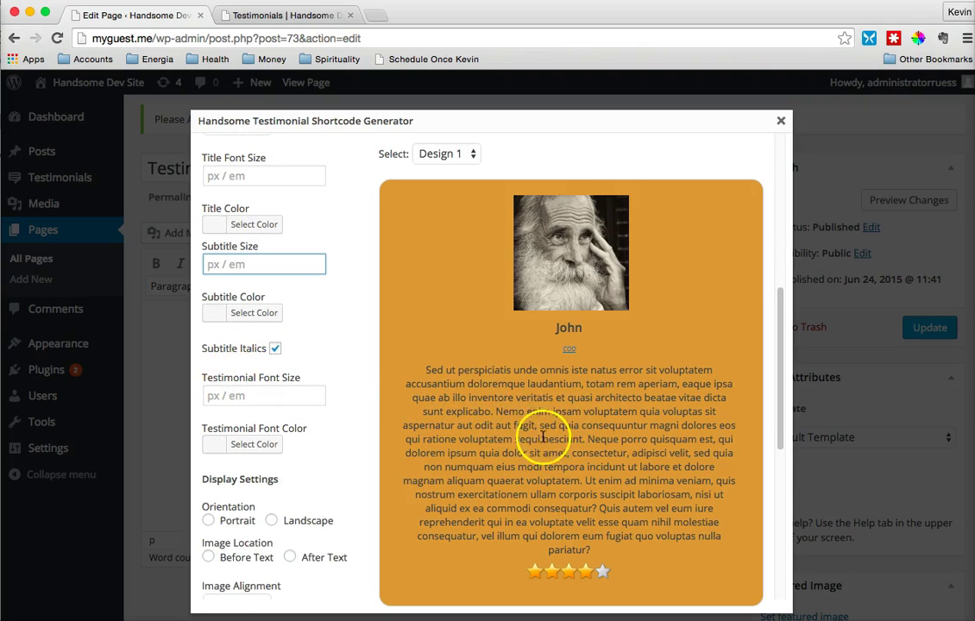
left_click_drag(561, 480, 509, 398)
scroll(326, 401, "down", 2)
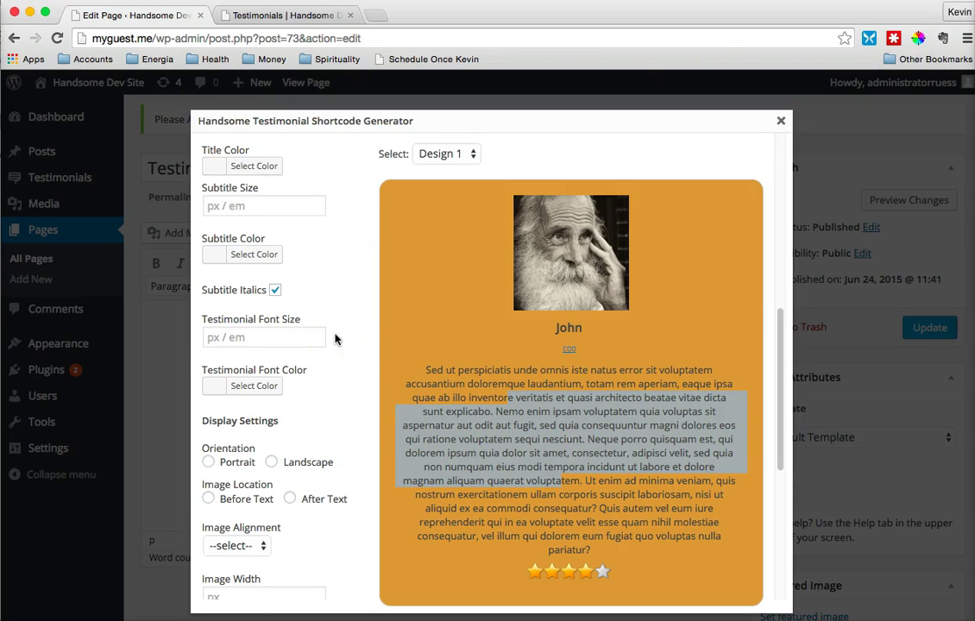
scroll(329, 346, "down", 5)
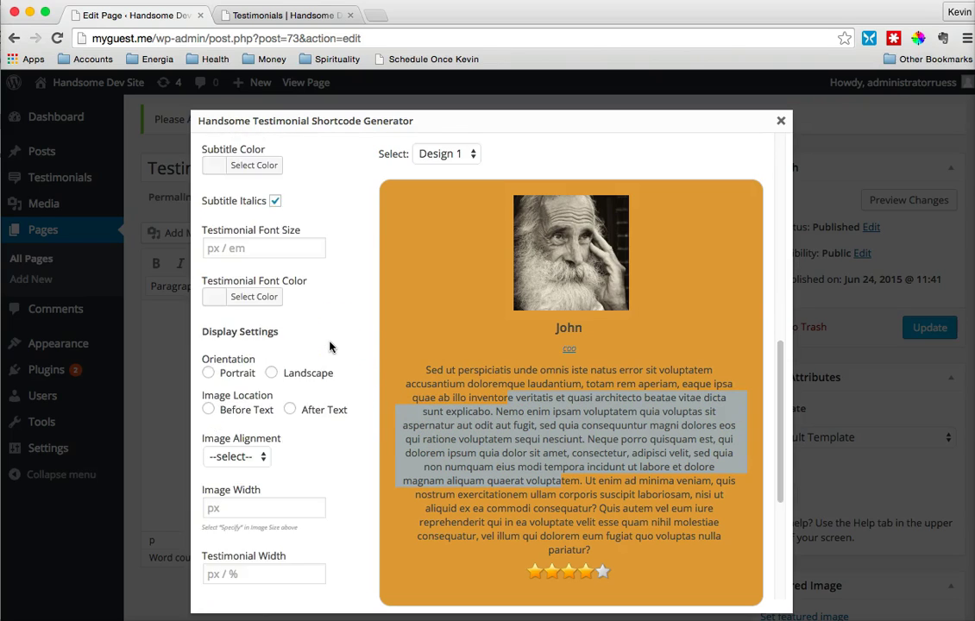
scroll(329, 346, "down", 5)
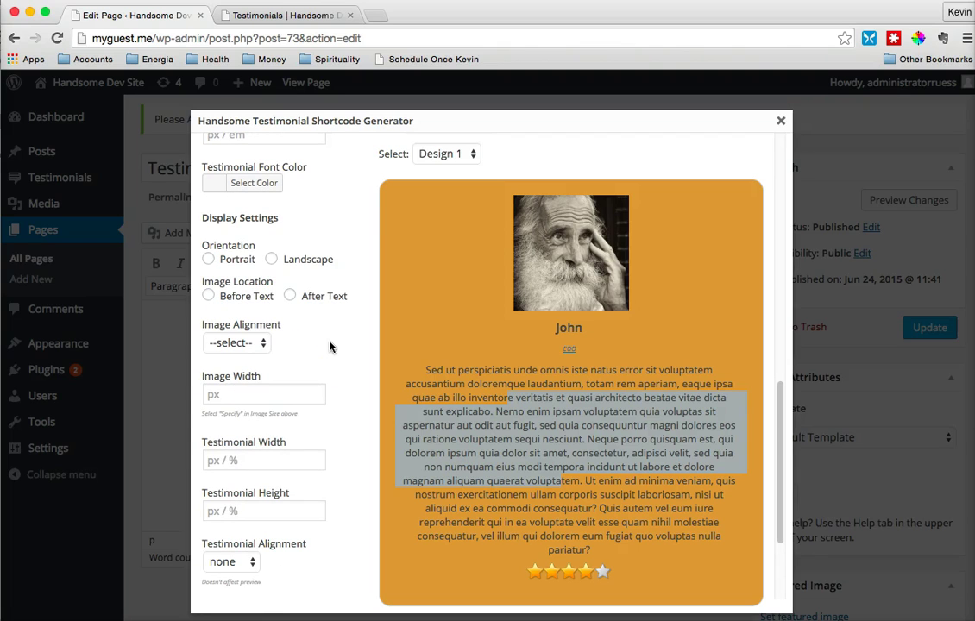
Set Image Location to After Text and Orientation to Portrait, after briefly trying Landscape.
scroll(286, 299, "down", 1)
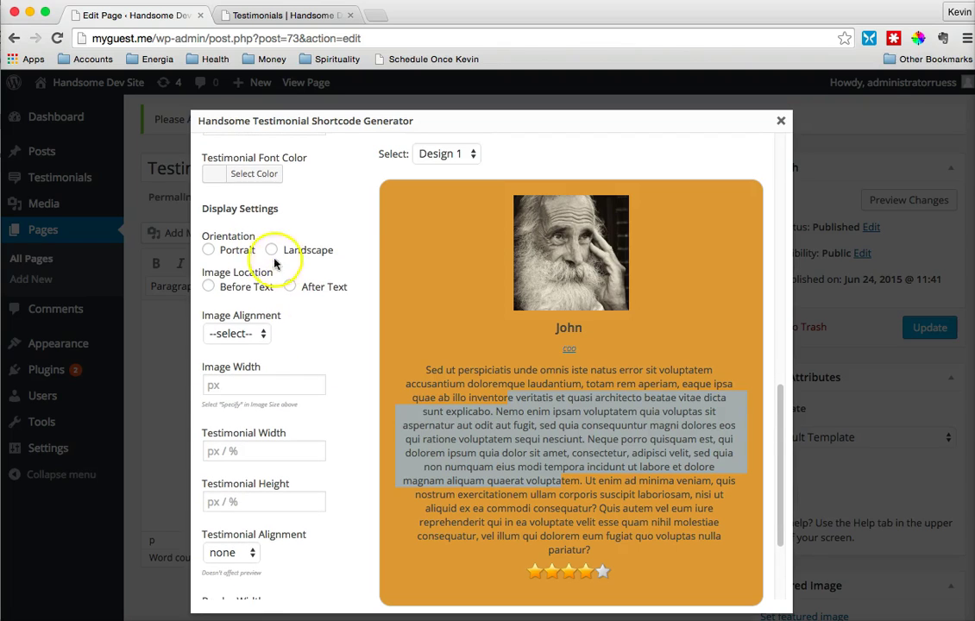
left_click(211, 251)
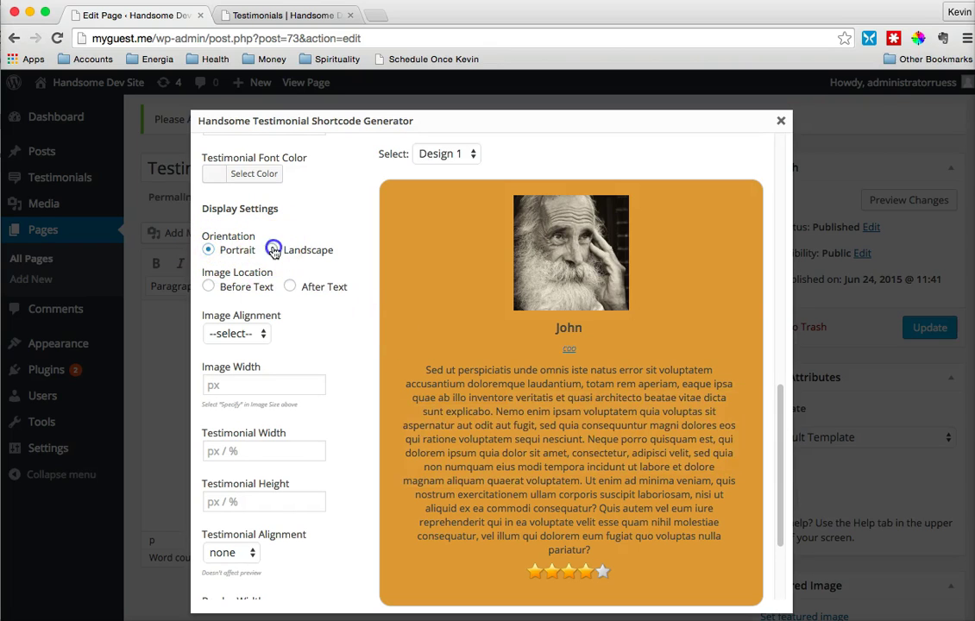
left_click(271, 249)
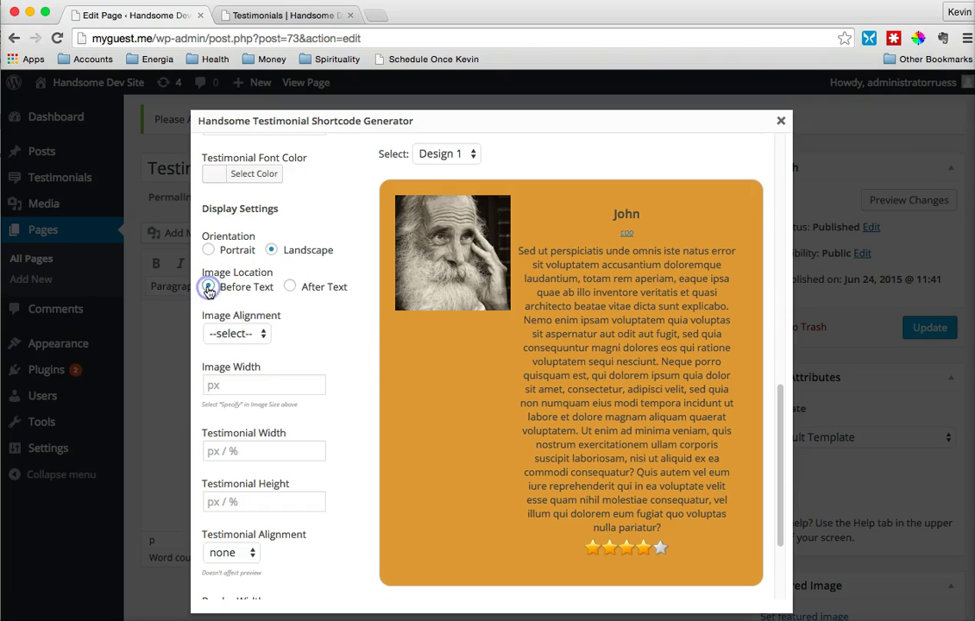
left_click(290, 286)
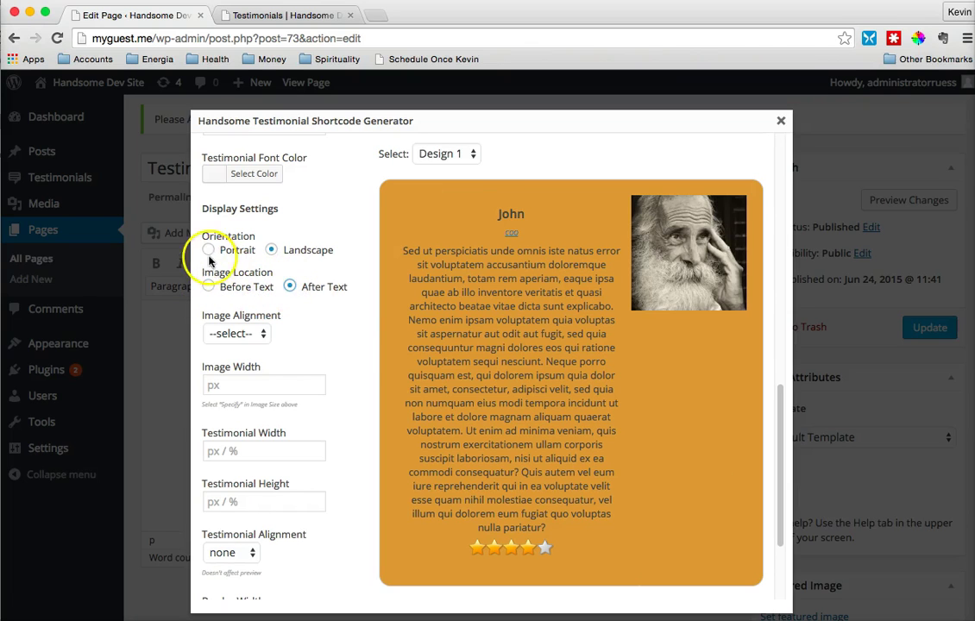
left_click(206, 251)
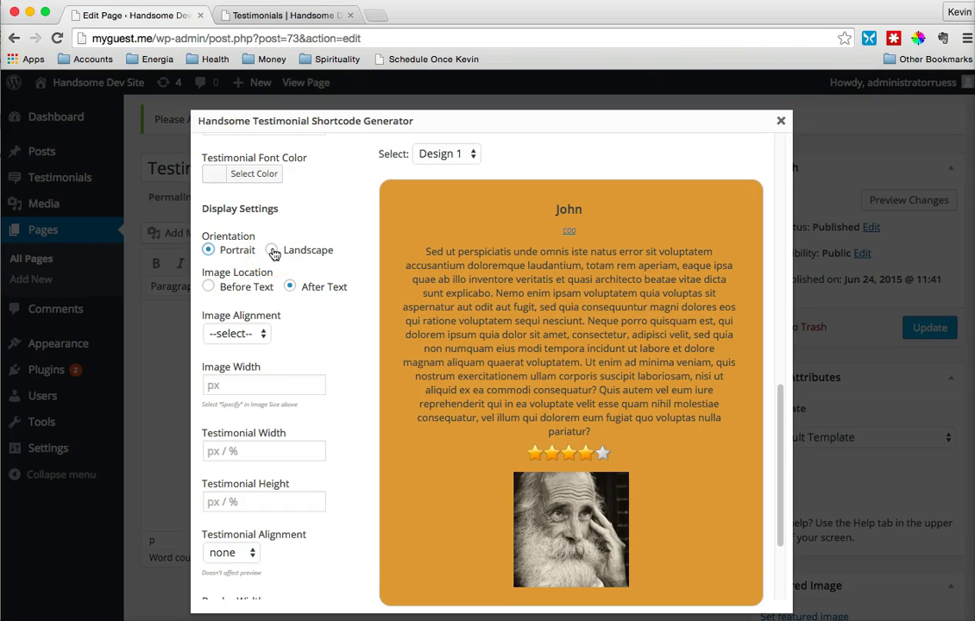
scroll(291, 306, "down", 2)
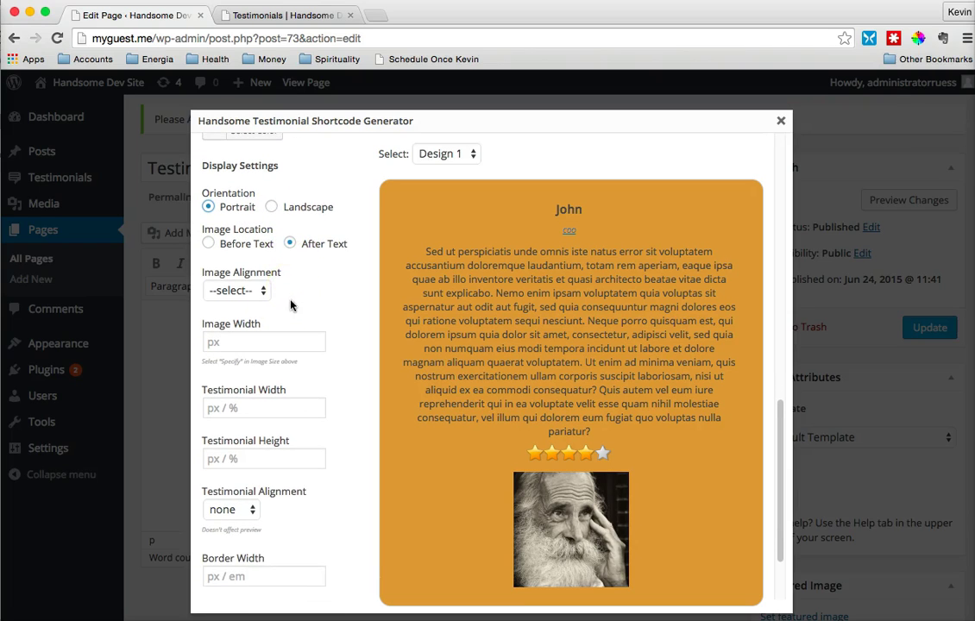
scroll(255, 291, "down", 1)
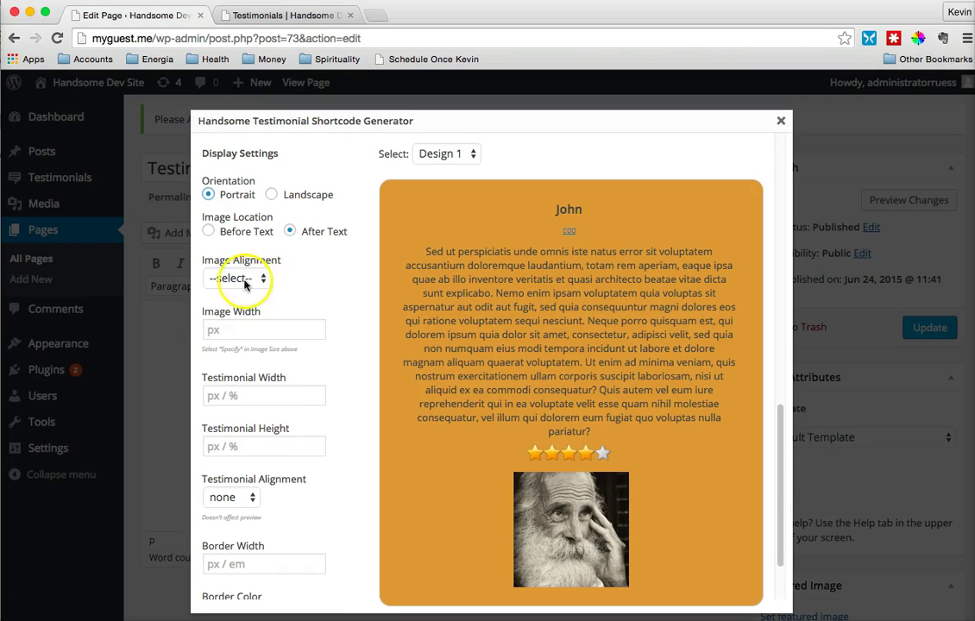
scroll(256, 283, "down", 2)
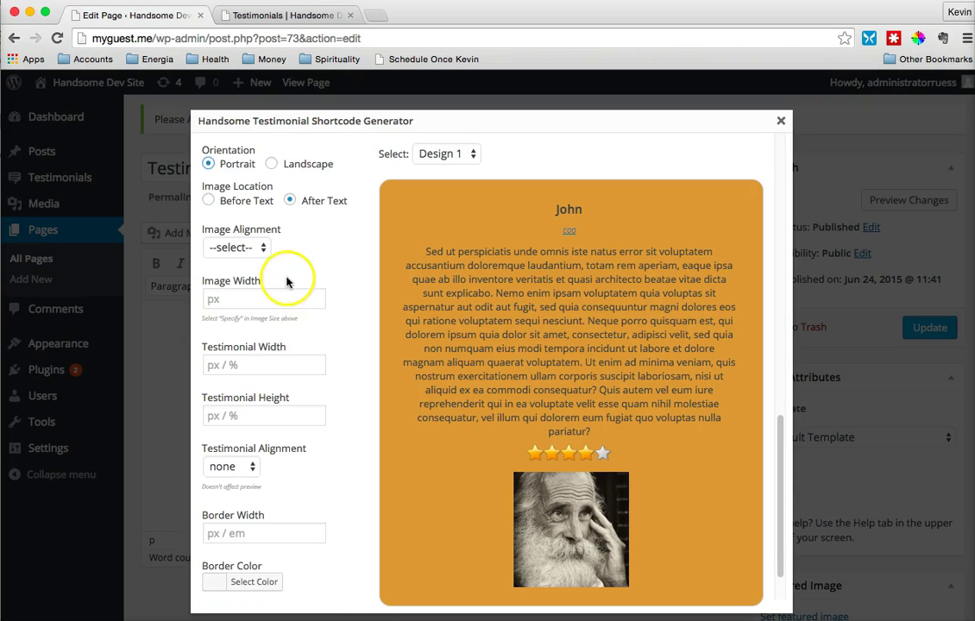
scroll(257, 280, "down", 1)
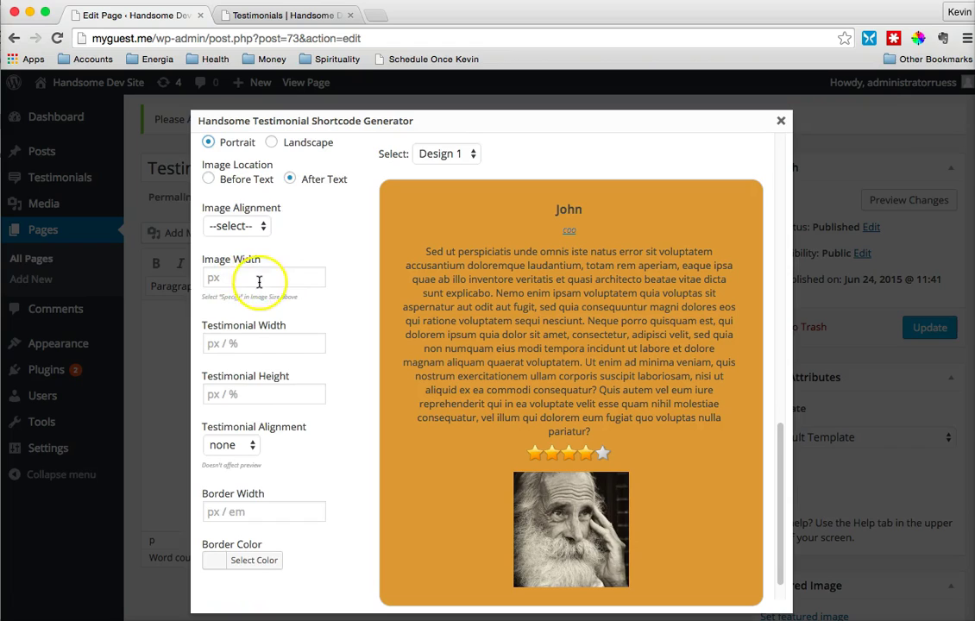
scroll(259, 280, "down", 1)
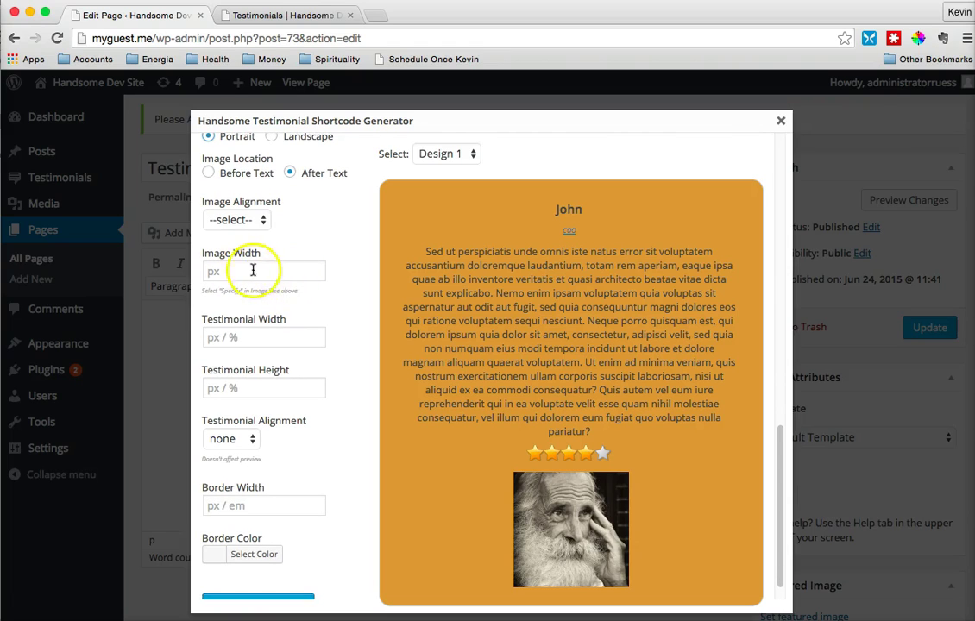
left_click(209, 295)
left_click(330, 283)
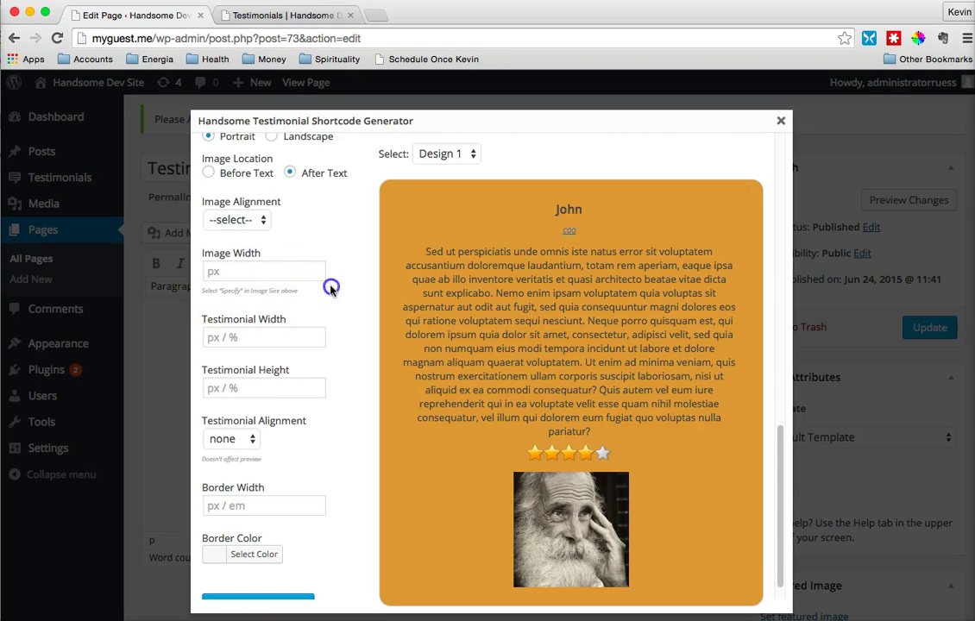
scroll(330, 283, "down", 2)
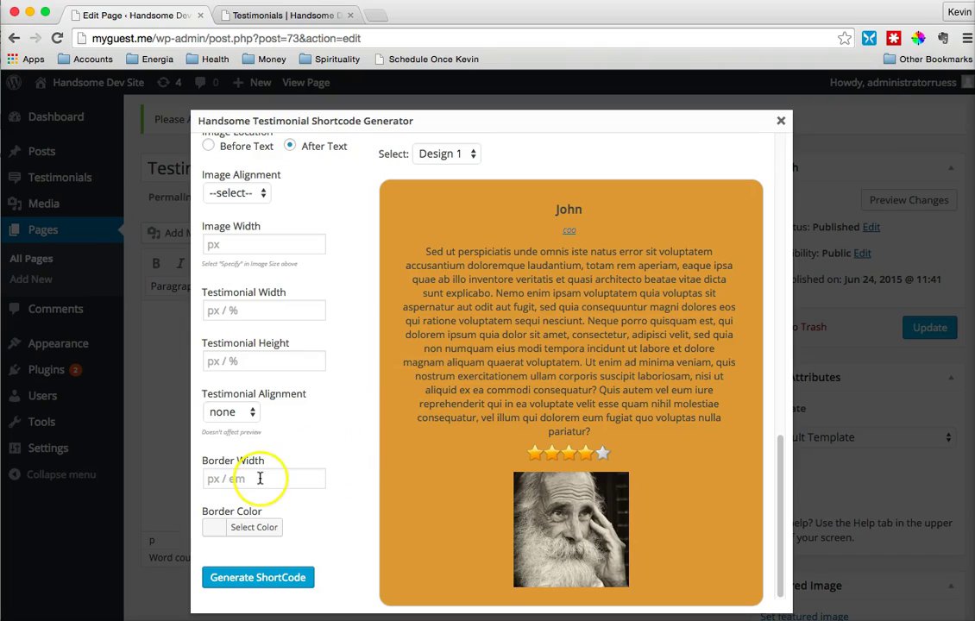
Set John's testimonial Border Color to orange and Border Width to 2px in the generator.
left_click(247, 526)
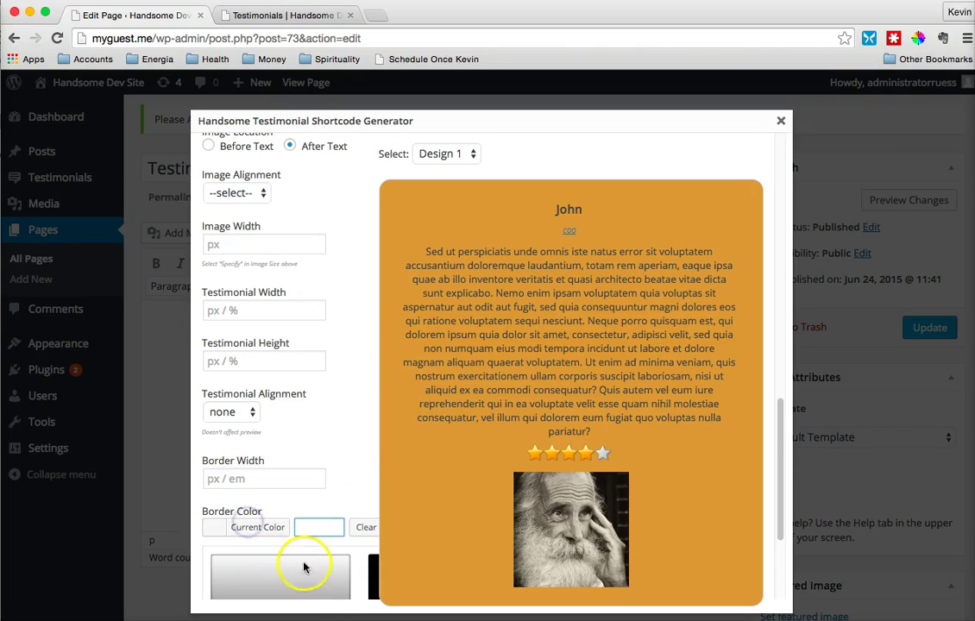
scroll(304, 567, "down", 3)
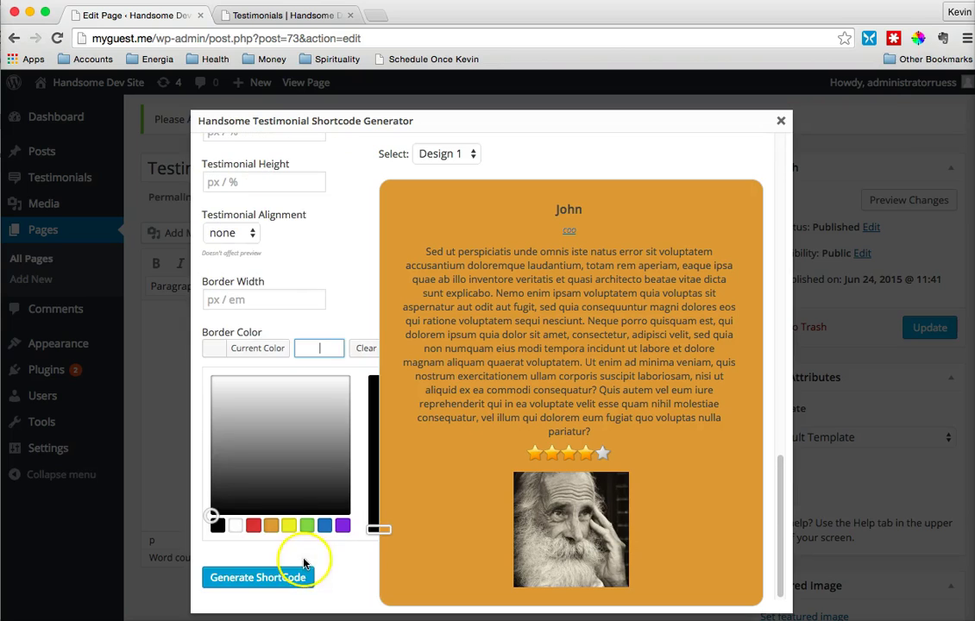
left_click(271, 526)
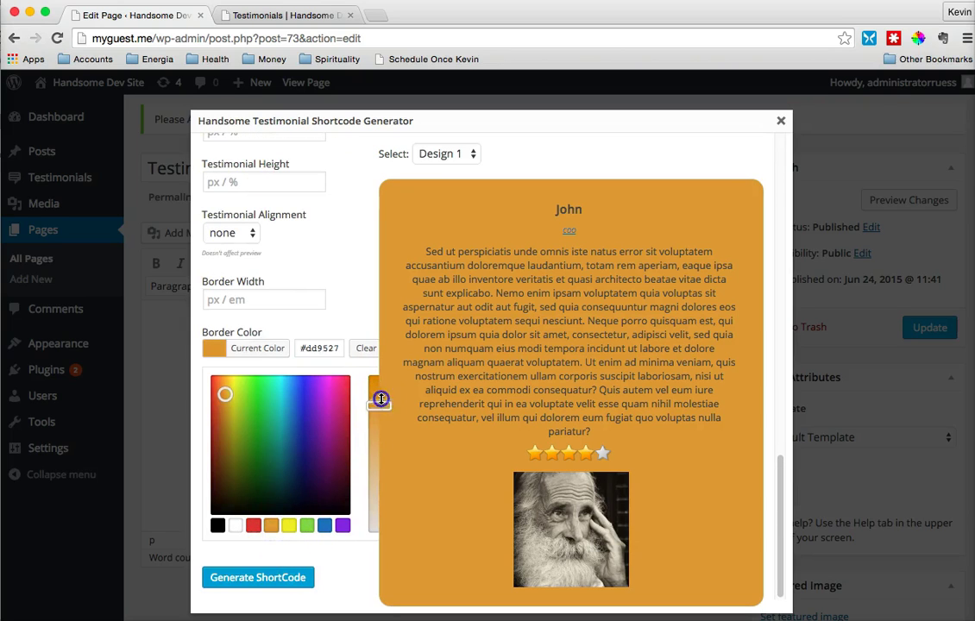
left_click(307, 323)
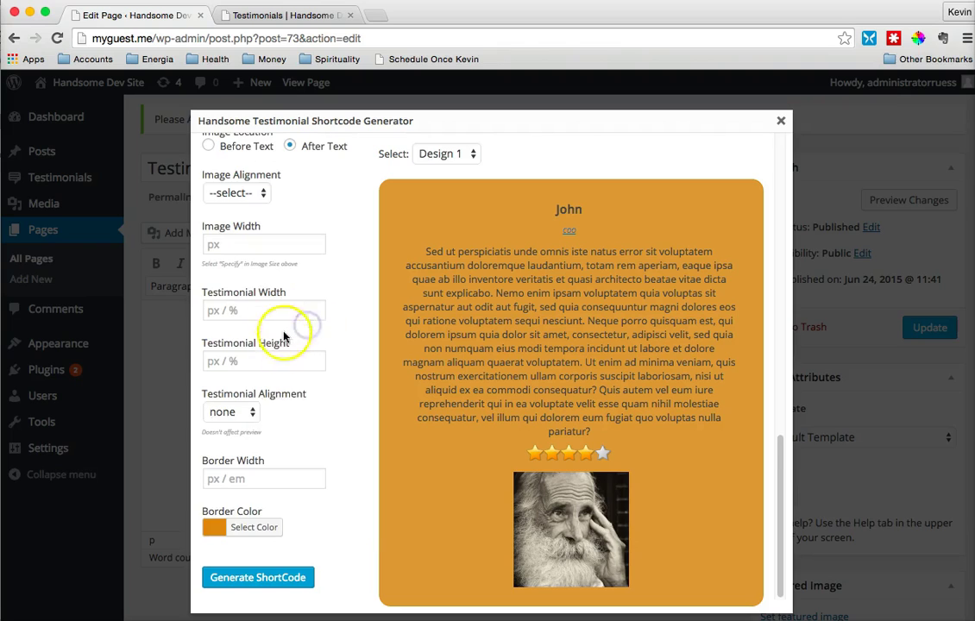
left_click(253, 478)
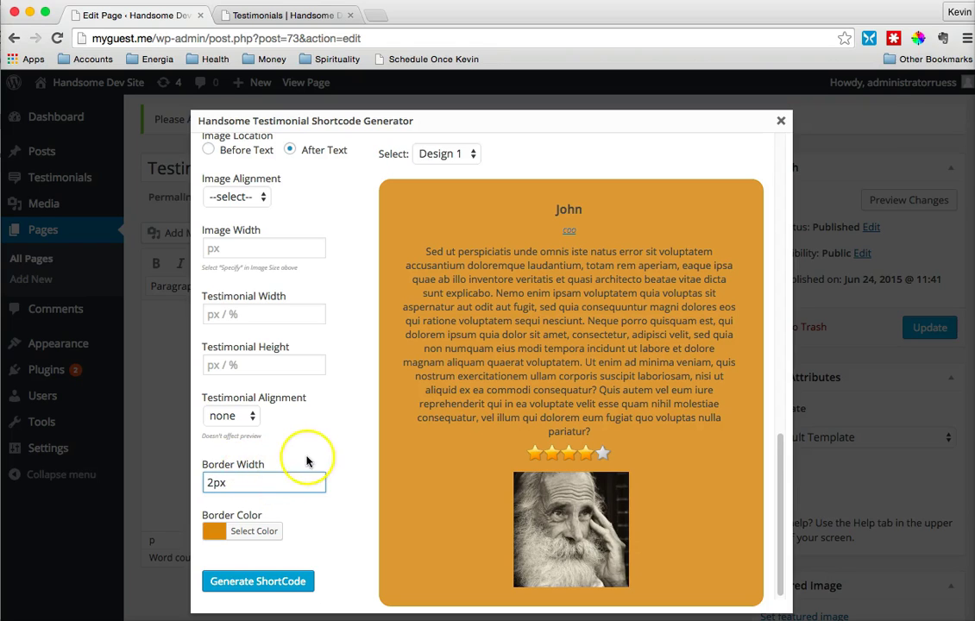
scroll(293, 458, "up", 2)
scroll(306, 461, "up", 6)
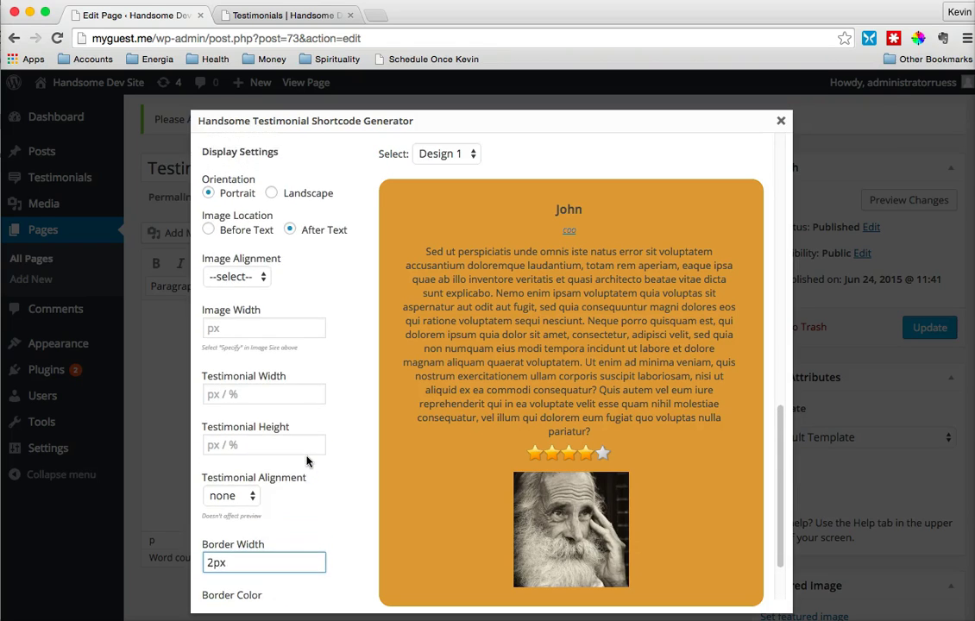
scroll(307, 462, "up", 10)
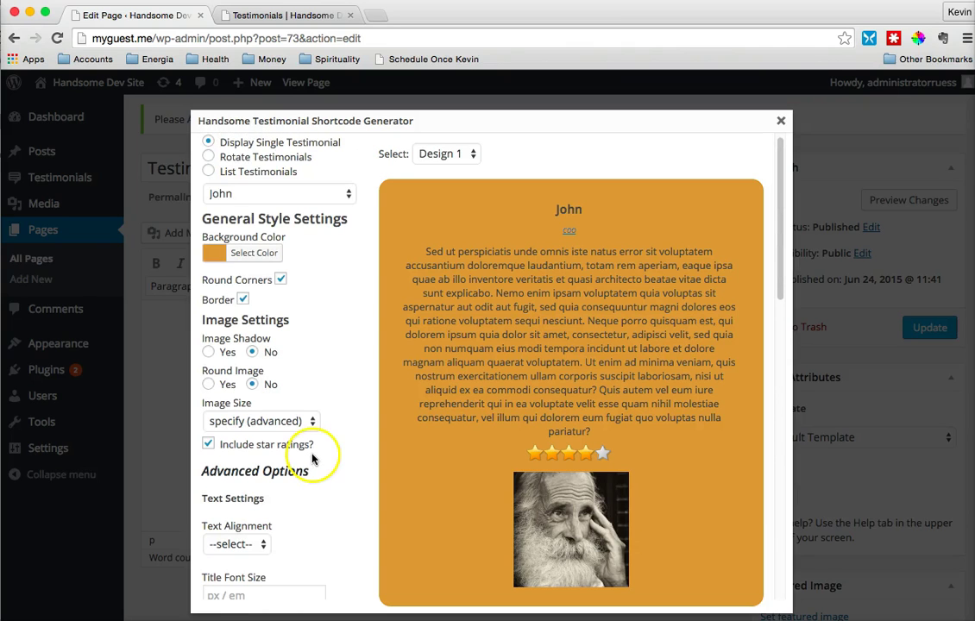
left_click(339, 327)
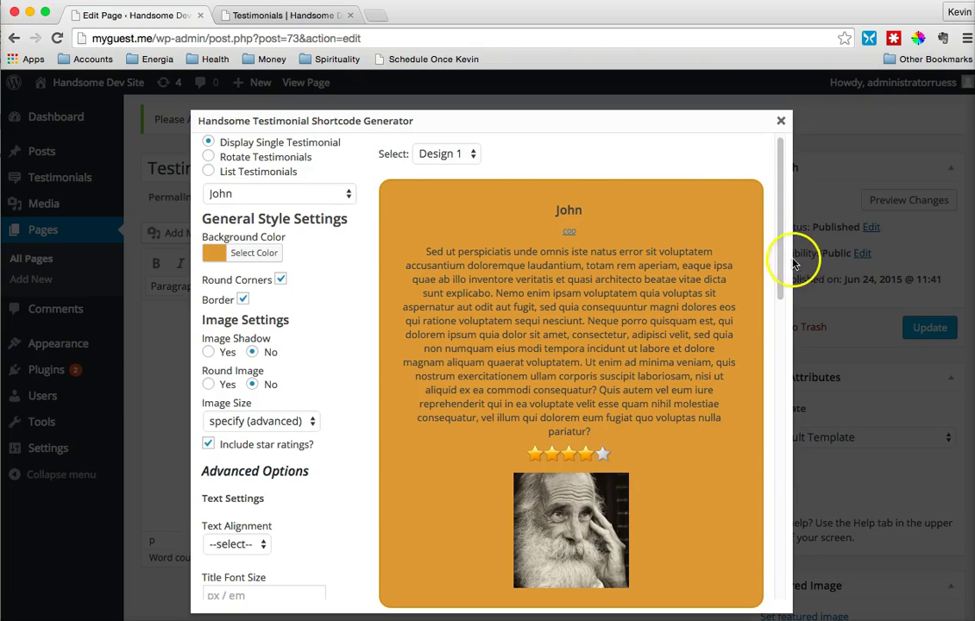
left_click_drag(783, 262, 754, 573)
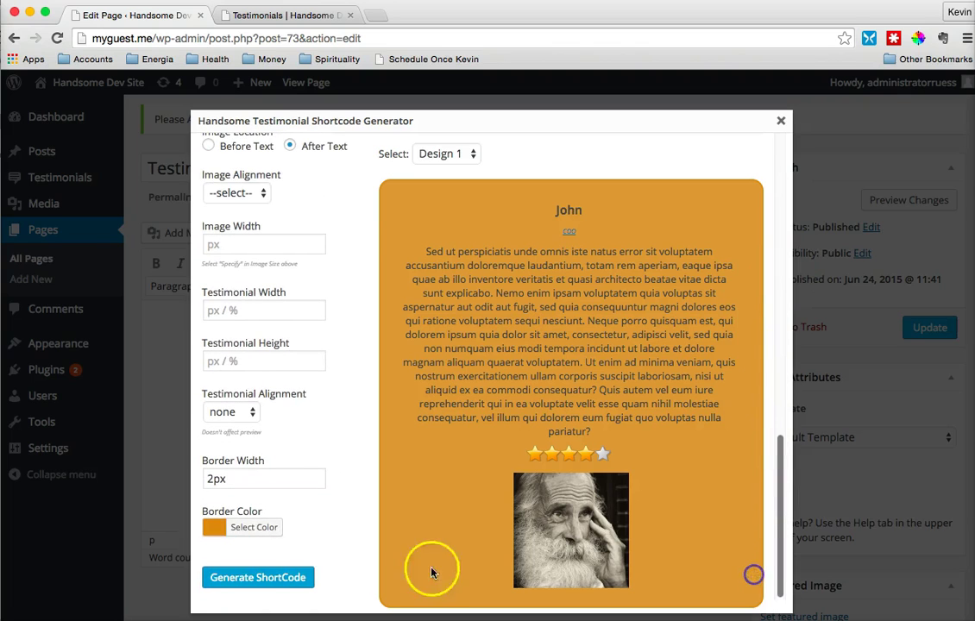
Insert John's generated shortcode into the page and paste a second copy of it.
left_click(279, 584)
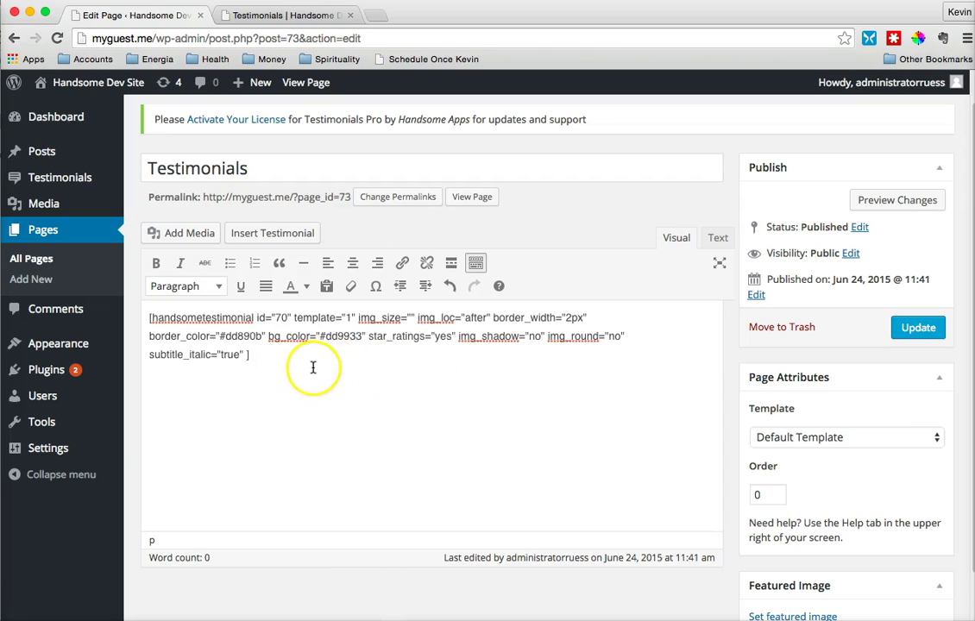
left_click(310, 240)
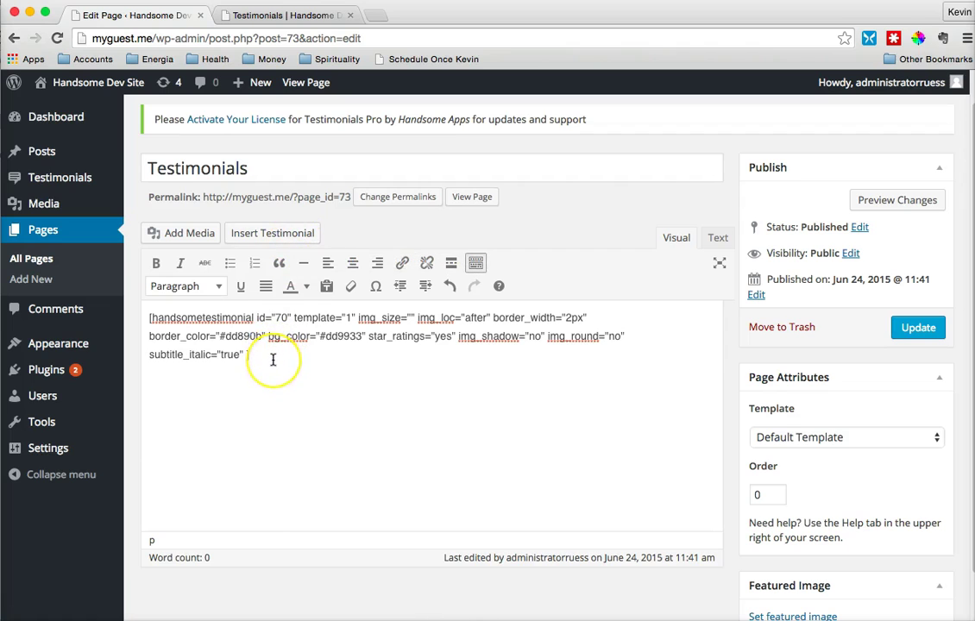
left_click_drag(273, 360, 141, 318)
key("ctrl+c")
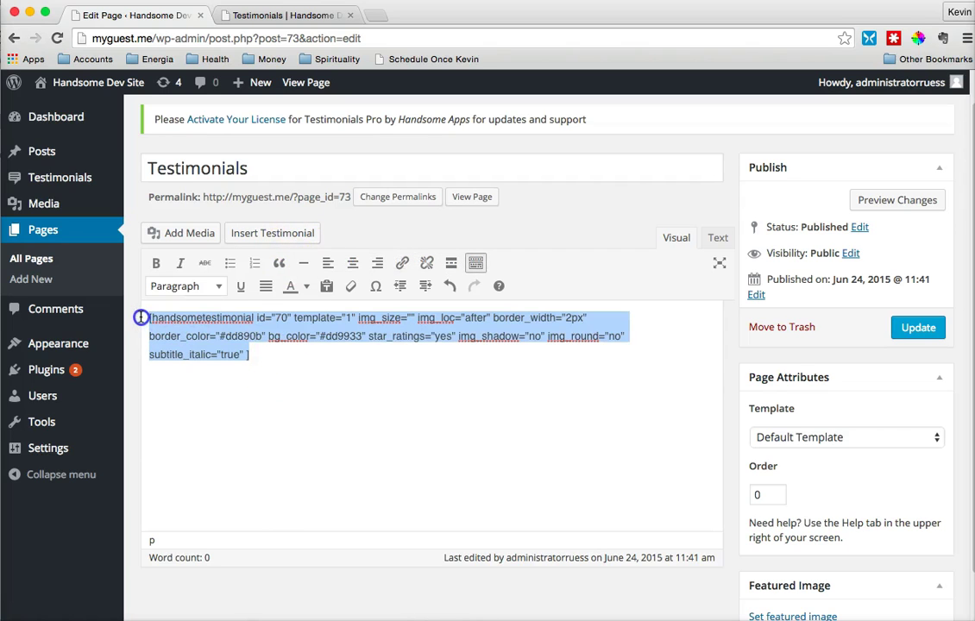
left_click(302, 357)
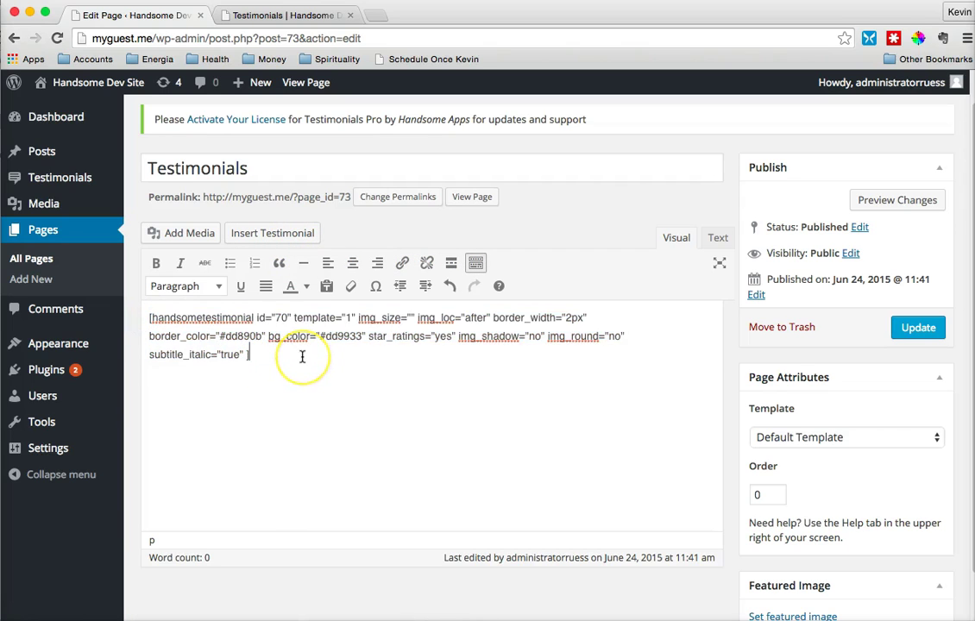
key("ctrl+v")
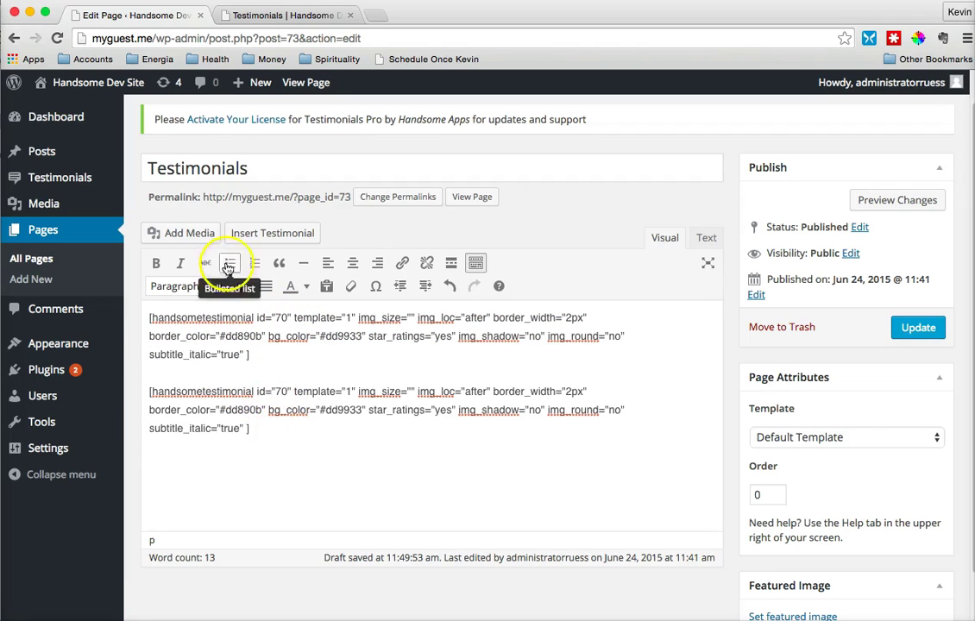
Replace the duplicate with a newly generated shortcode for Alyssa's testimonial (id 49).
left_click_drag(261, 425, 126, 391)
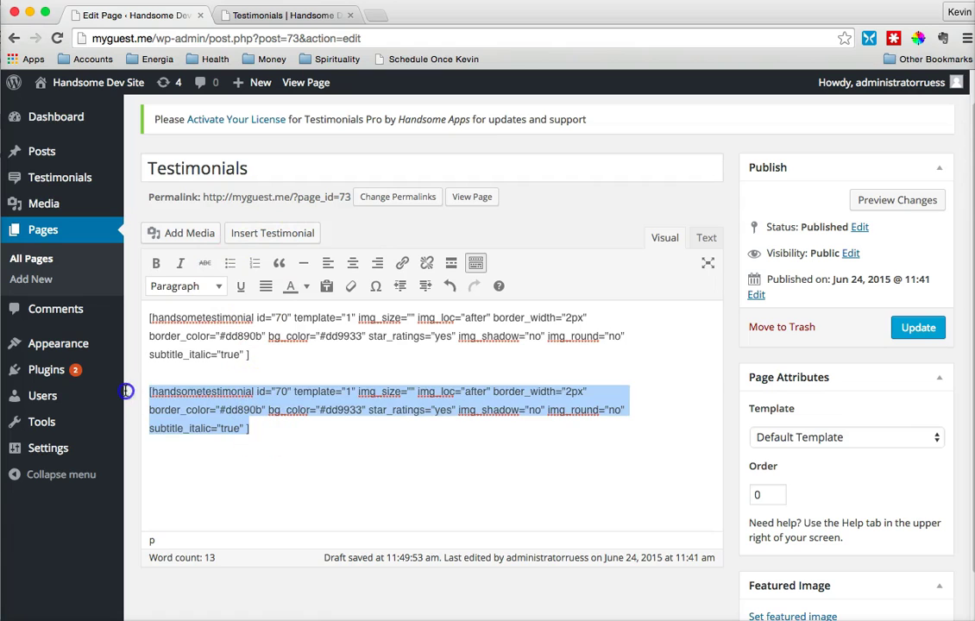
key("BackSpace")
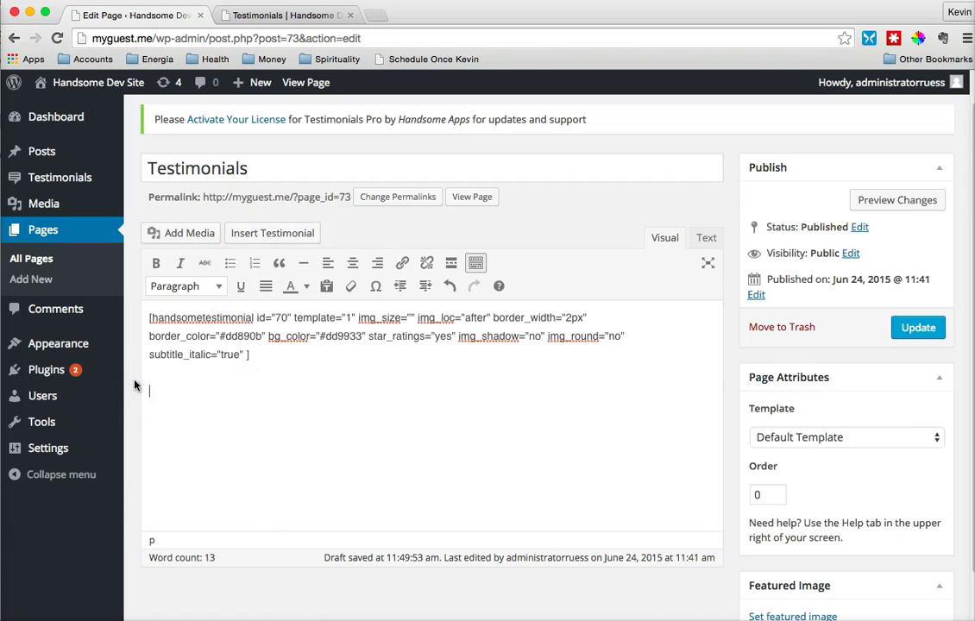
left_click(251, 234)
left_click(283, 199)
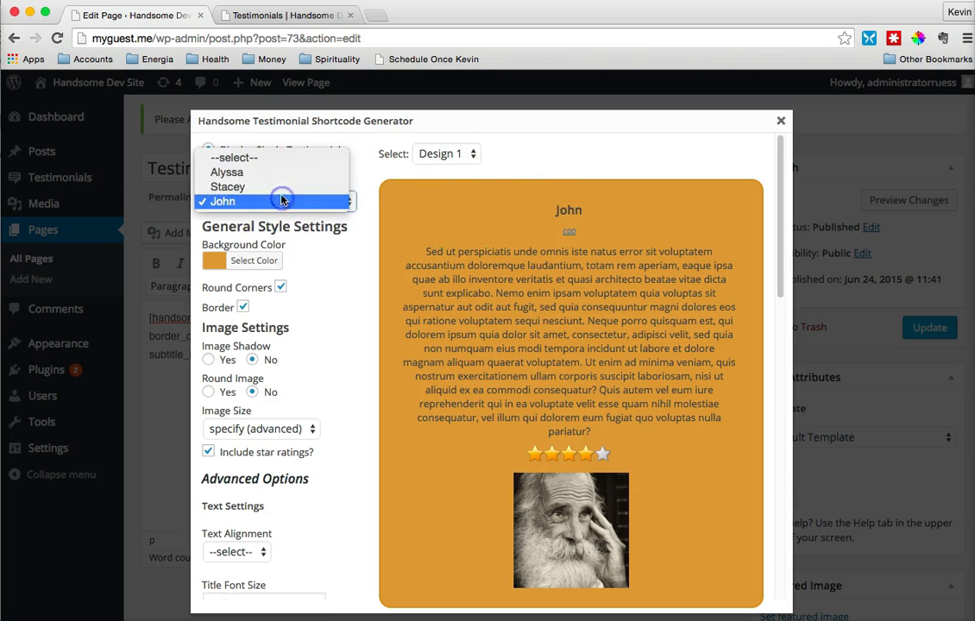
left_click(282, 177)
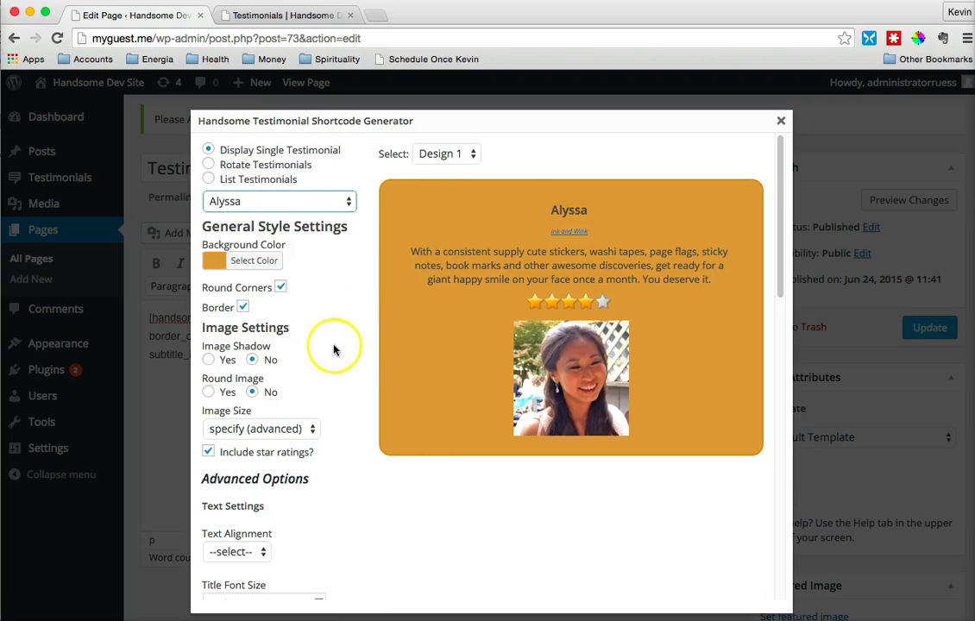
scroll(328, 380, "down", 10)
left_click(264, 577)
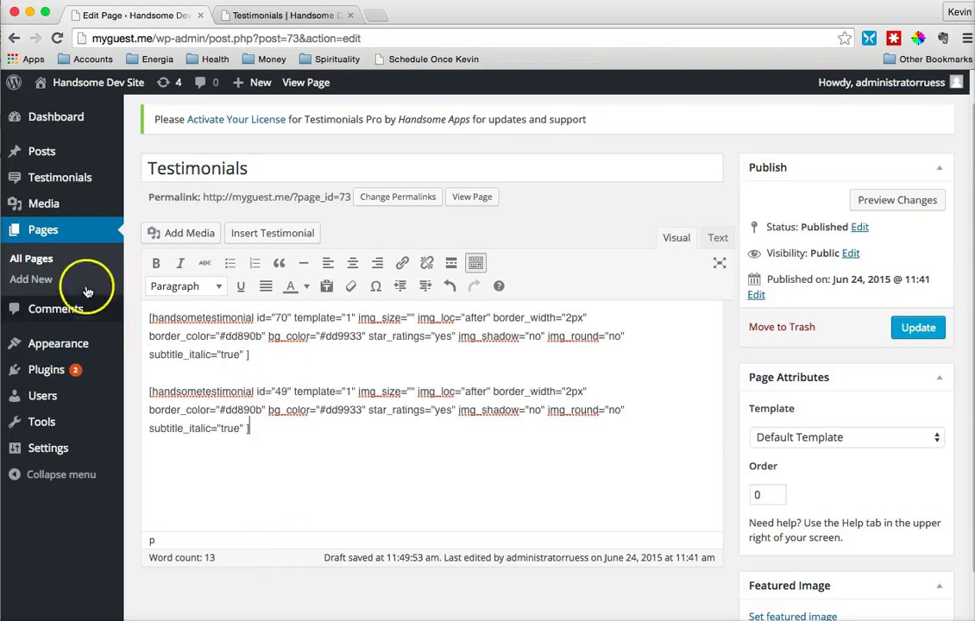
Open All Testimonials in a new tab to check the testimonial ids.
mouse_move(95, 178)
right_click(143, 187)
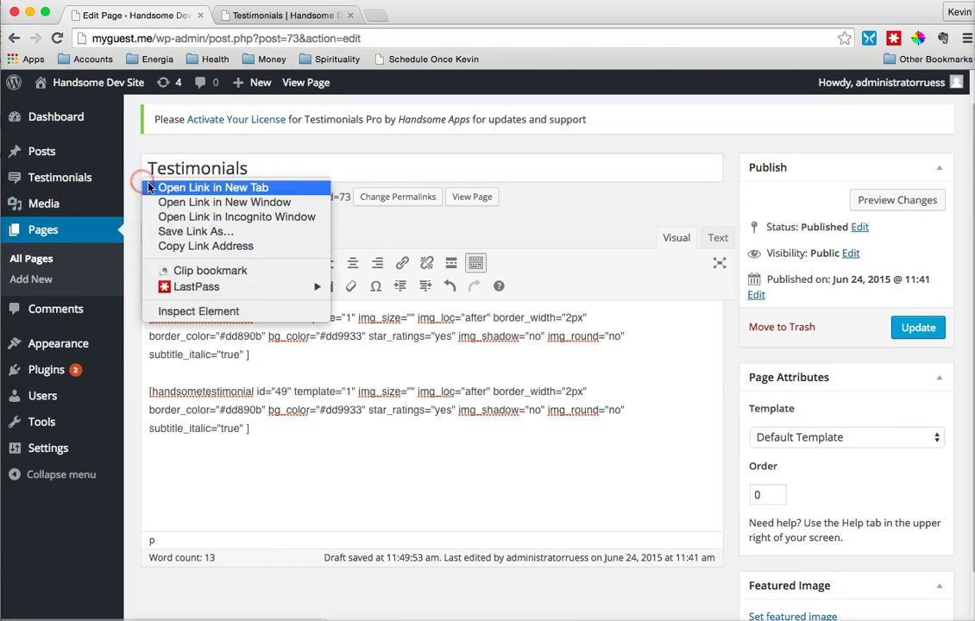
left_click(148, 188)
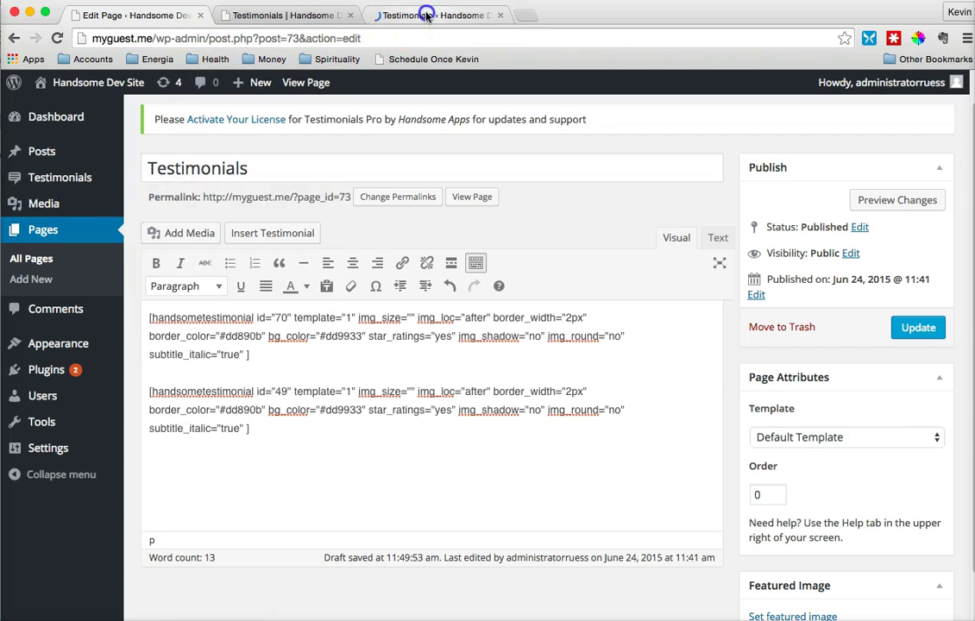
left_click(426, 16)
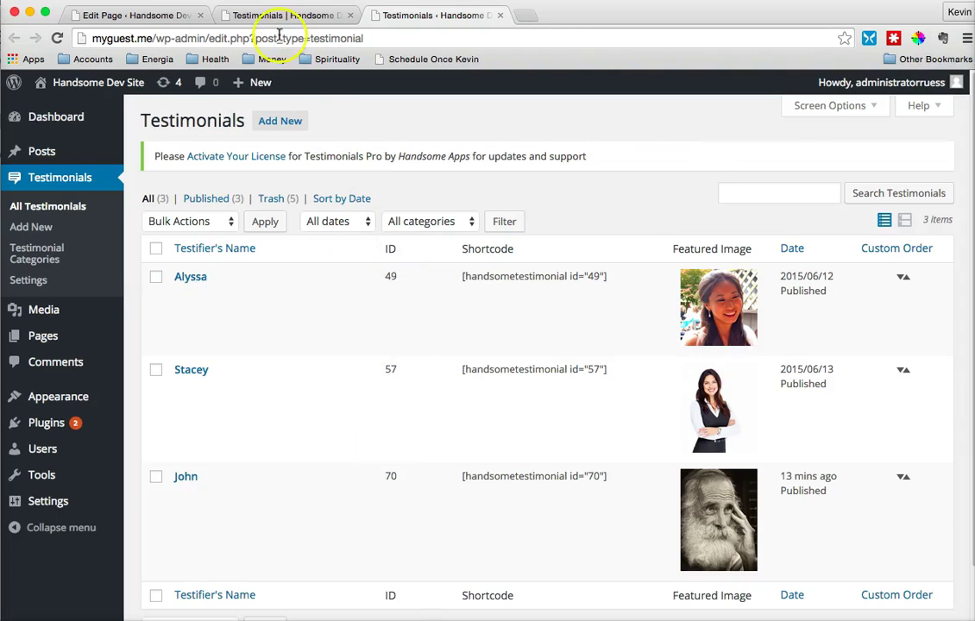
Back in the page editor, delete Alyssa's id=49 shortcode.
left_click(160, 14)
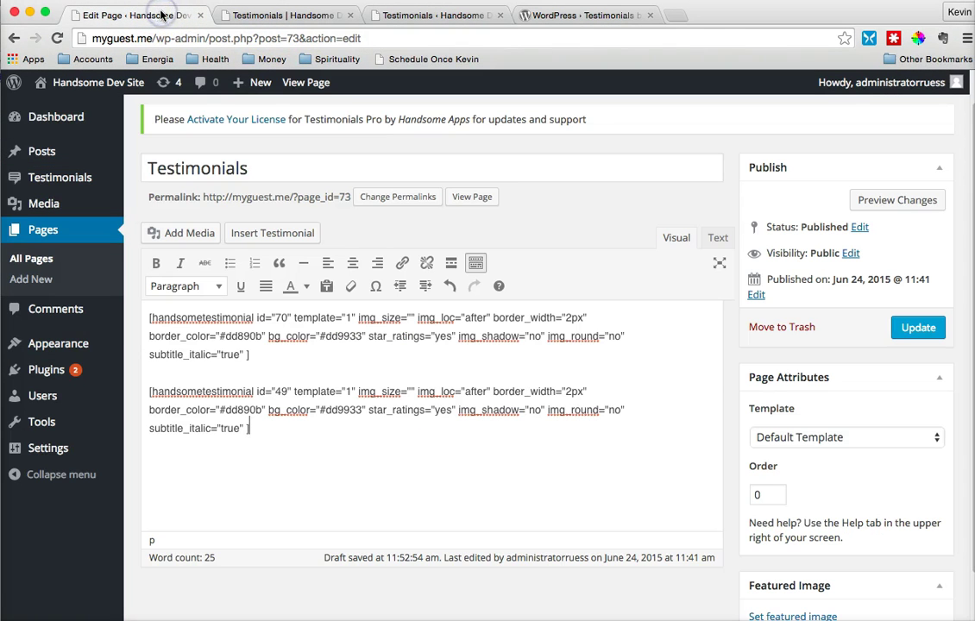
left_click_drag(272, 433, 147, 394)
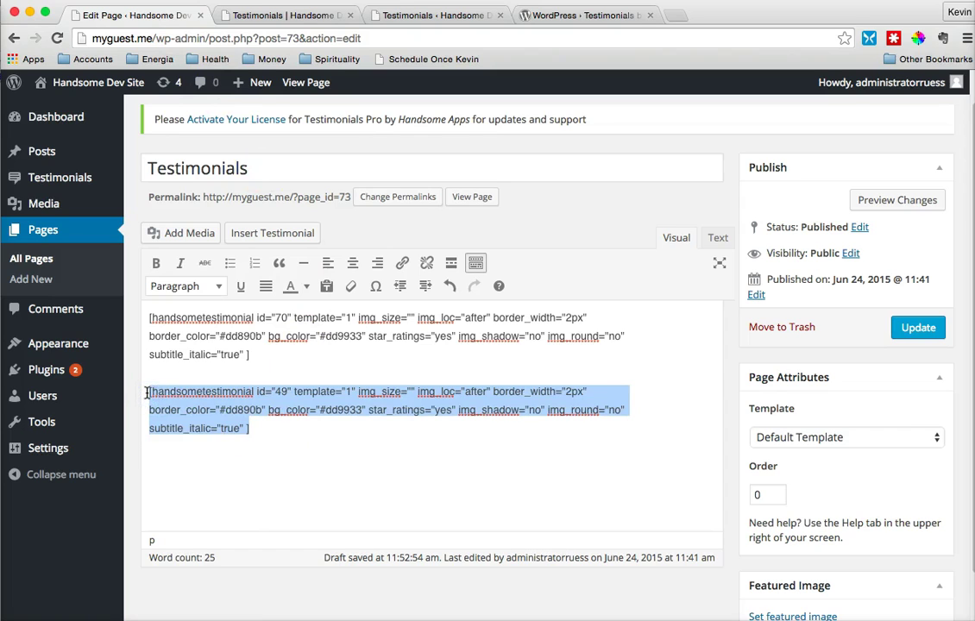
key("BackSpace")
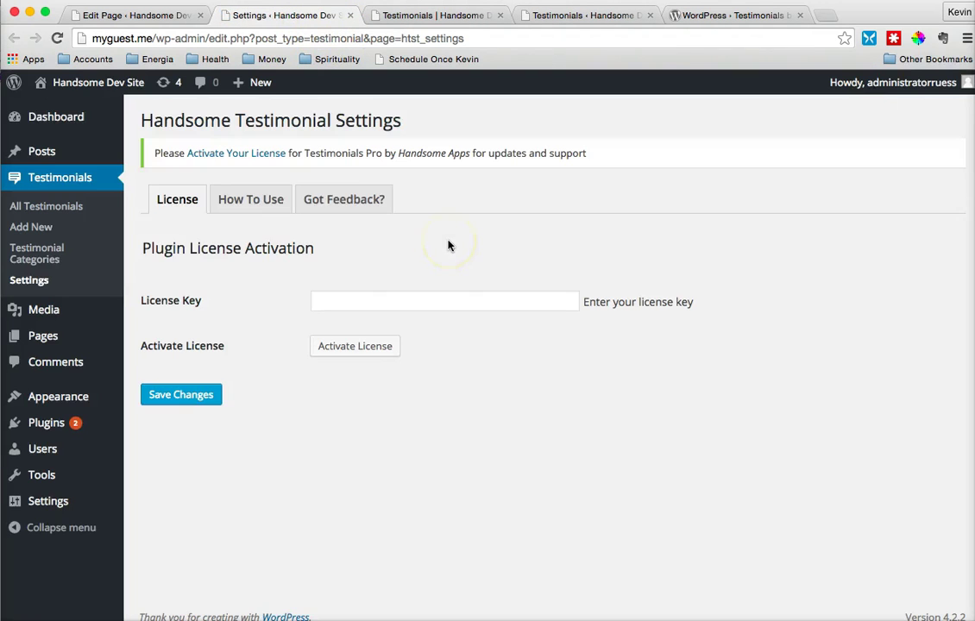
View the How To Use instructions and follow the 'shortcode arguments' link to the wordpress.org FAQ.
left_click(253, 199)
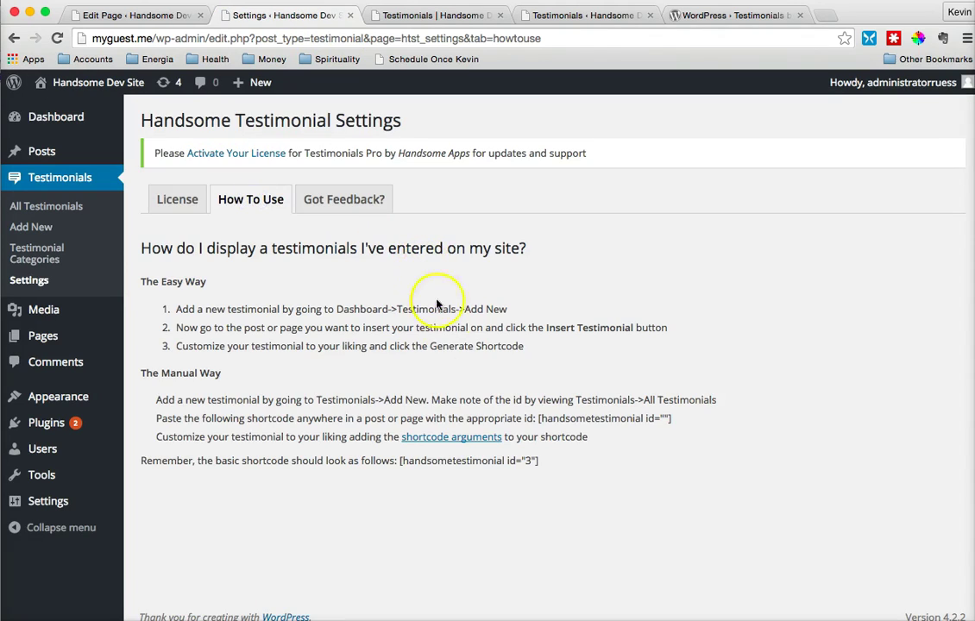
left_click(447, 438)
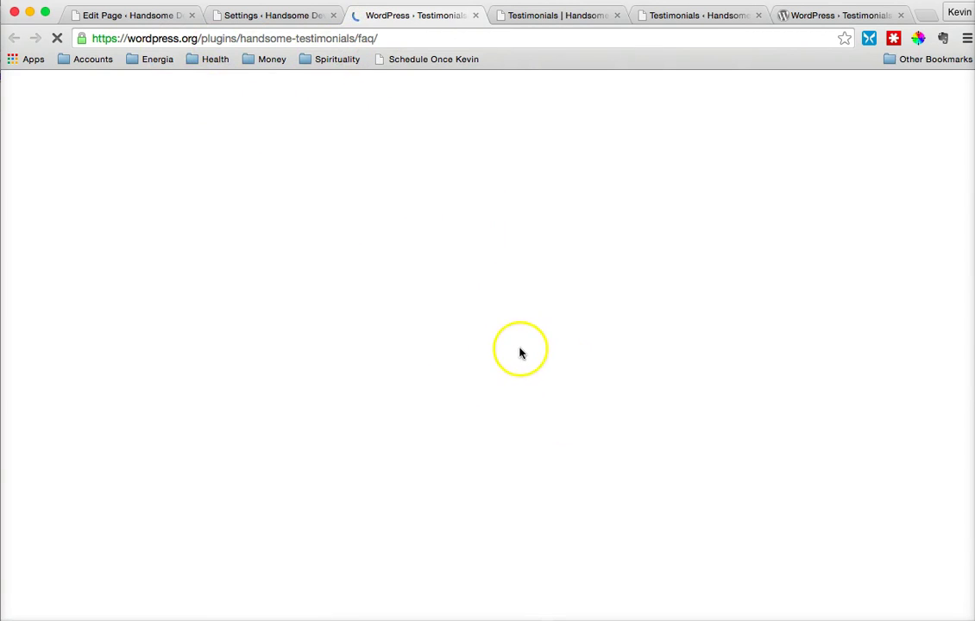
Scroll the FAQ to the shortcode attribute list, then return to the Edit Page tab.
scroll(522, 362, "down", 3)
scroll(528, 371, "down", 15)
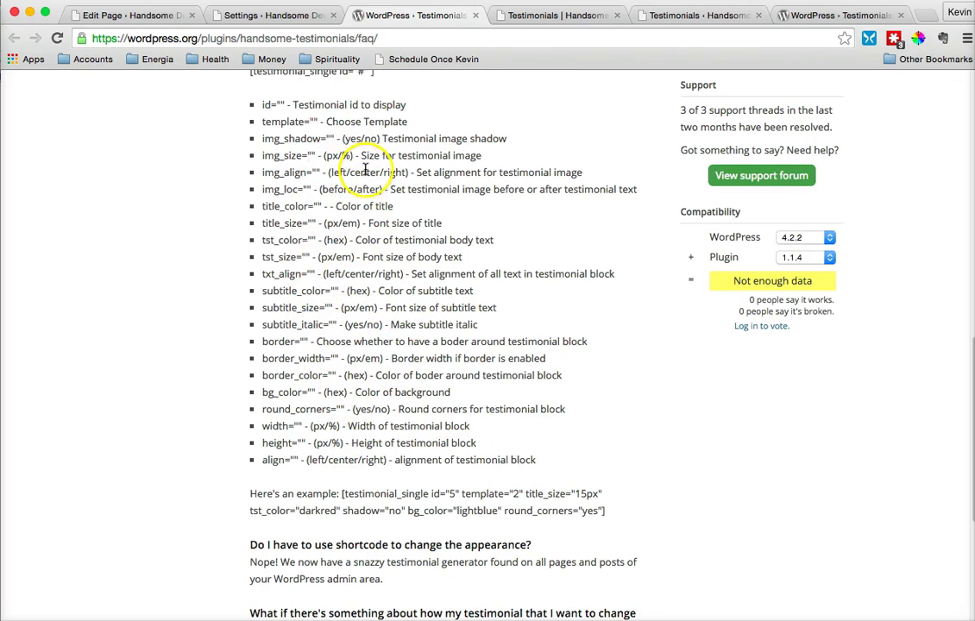
left_click(160, 16)
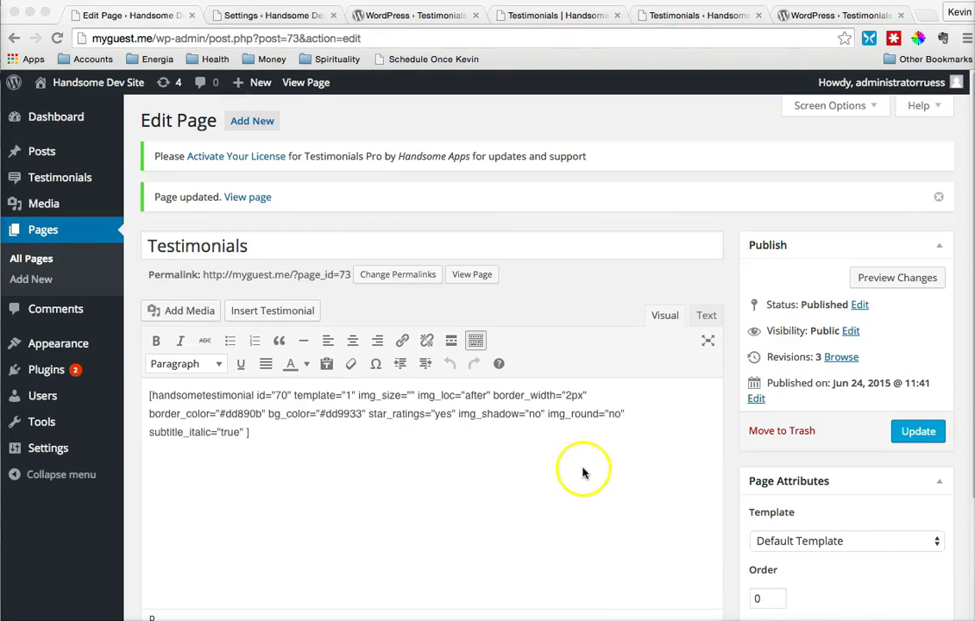
Update the Testimonials page and open View Page in a new tab.
left_click(917, 431)
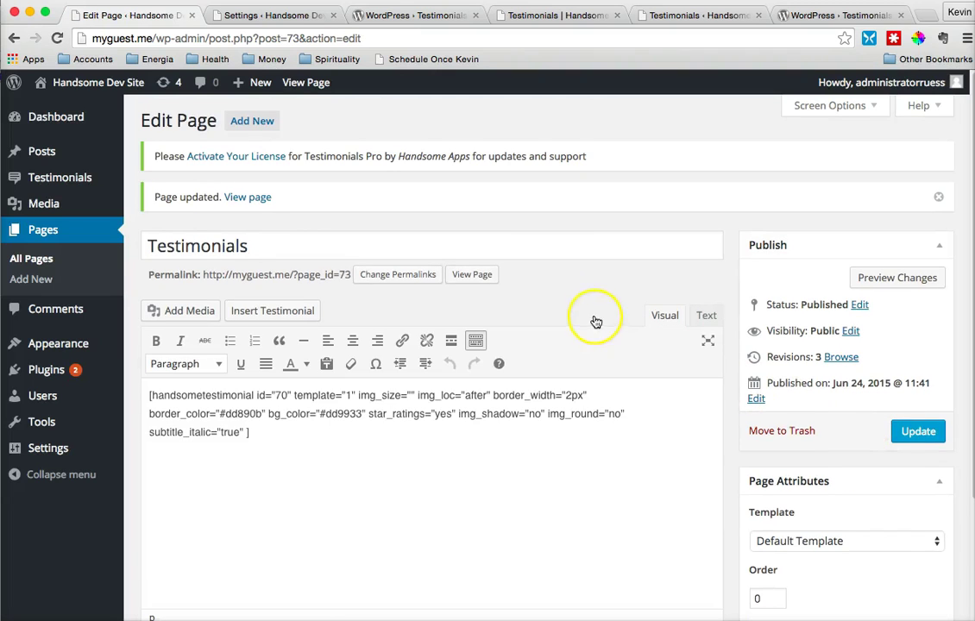
right_click(473, 276)
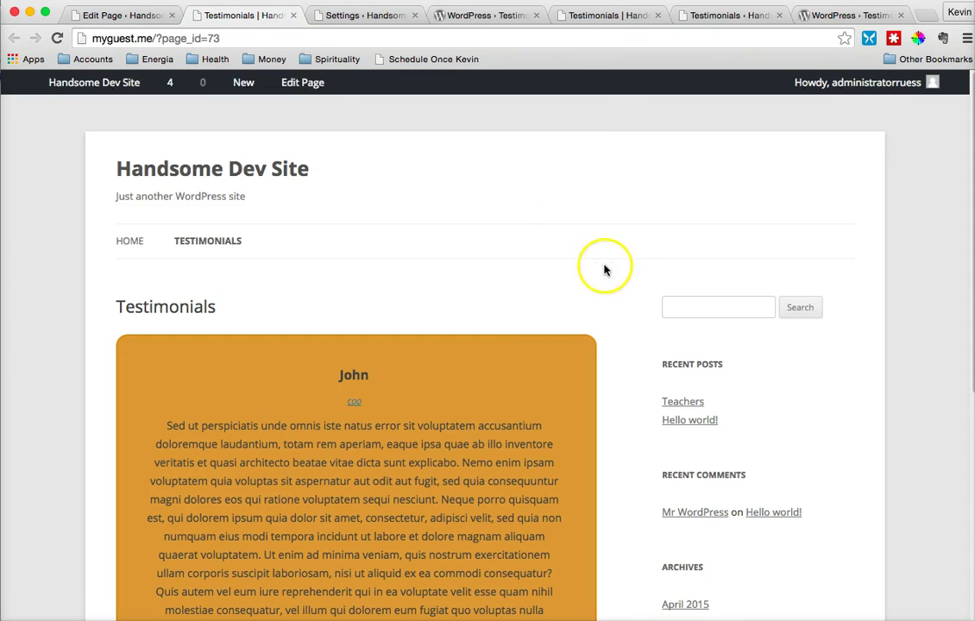
scroll(646, 282, "down", 5)
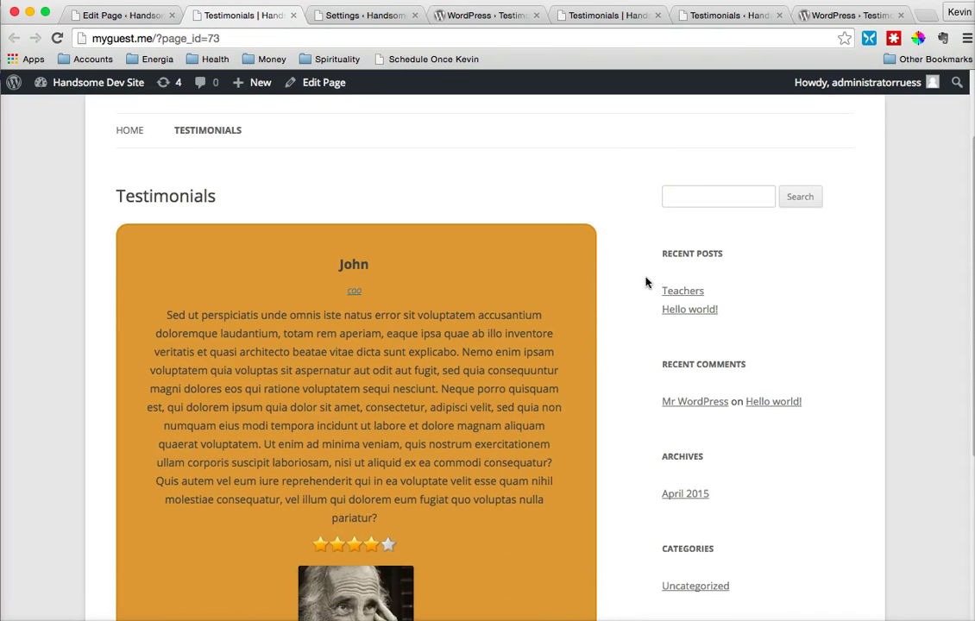
scroll(646, 282, "down", 6)
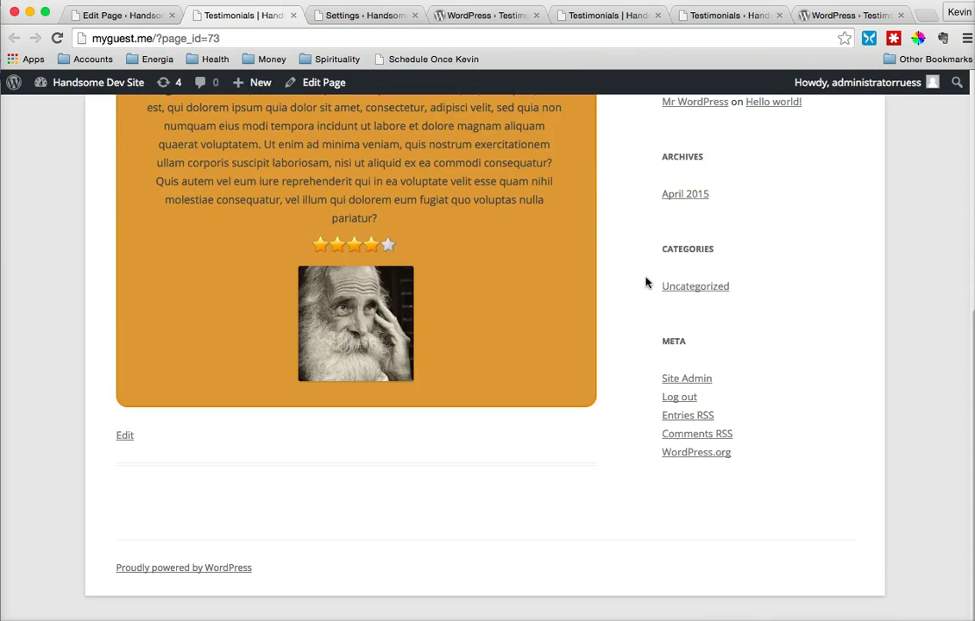
scroll(645, 282, "up", 5)
left_click(602, 296)
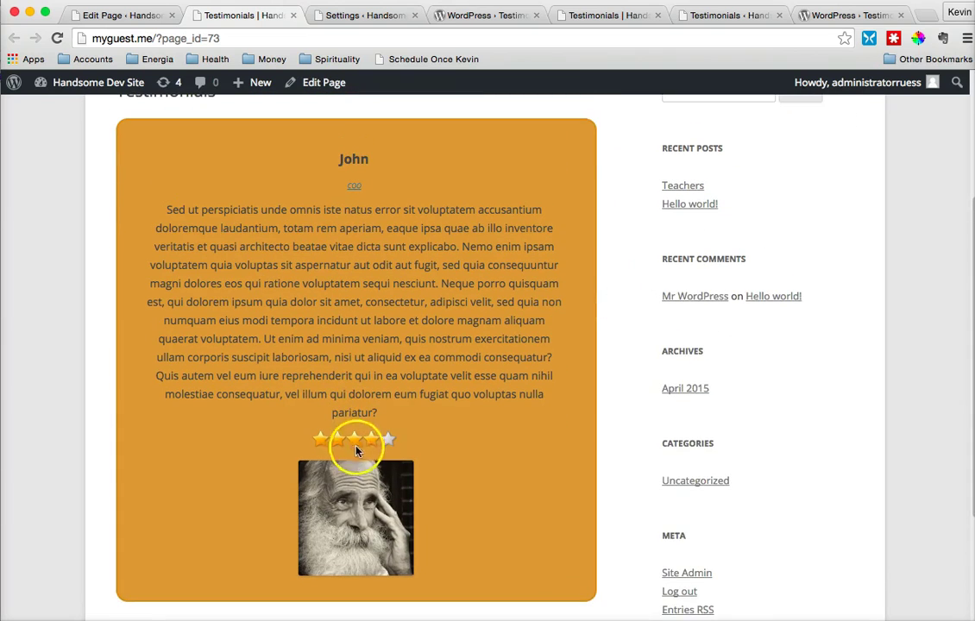
scroll(423, 436, "down", 1)
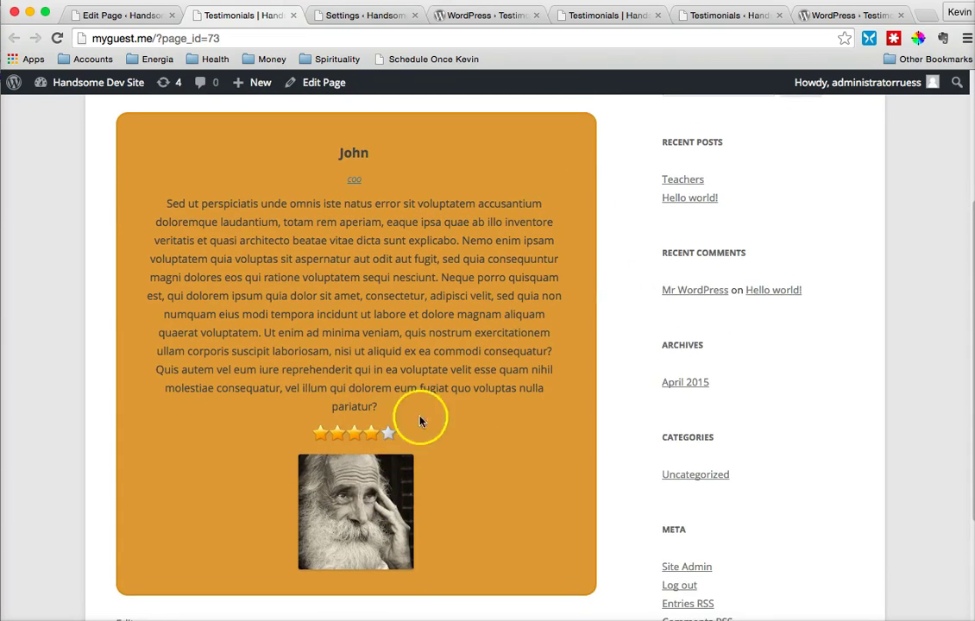
scroll(388, 230, "up", 1)
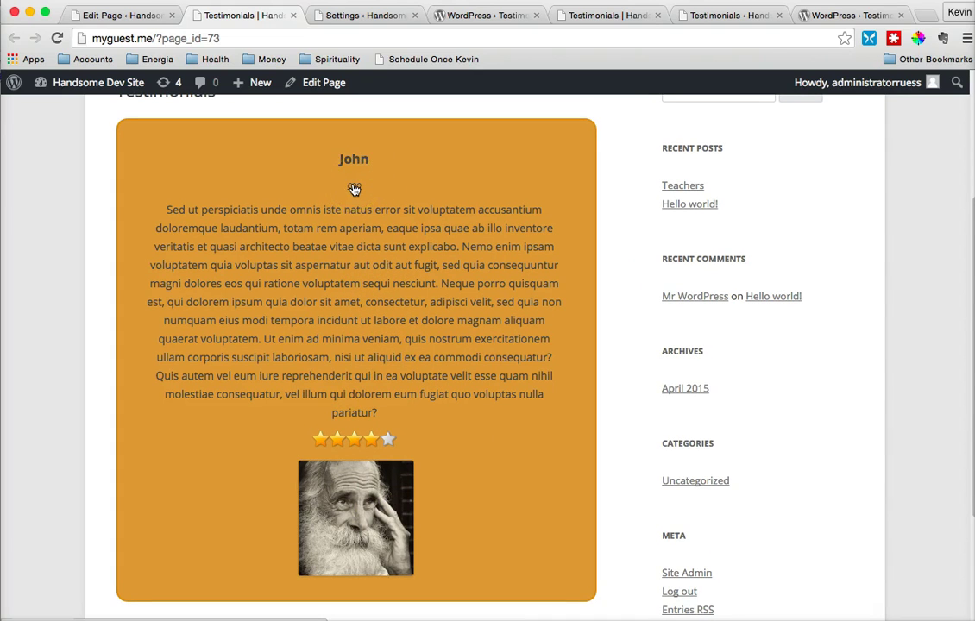
scroll(394, 202, "up", 5)
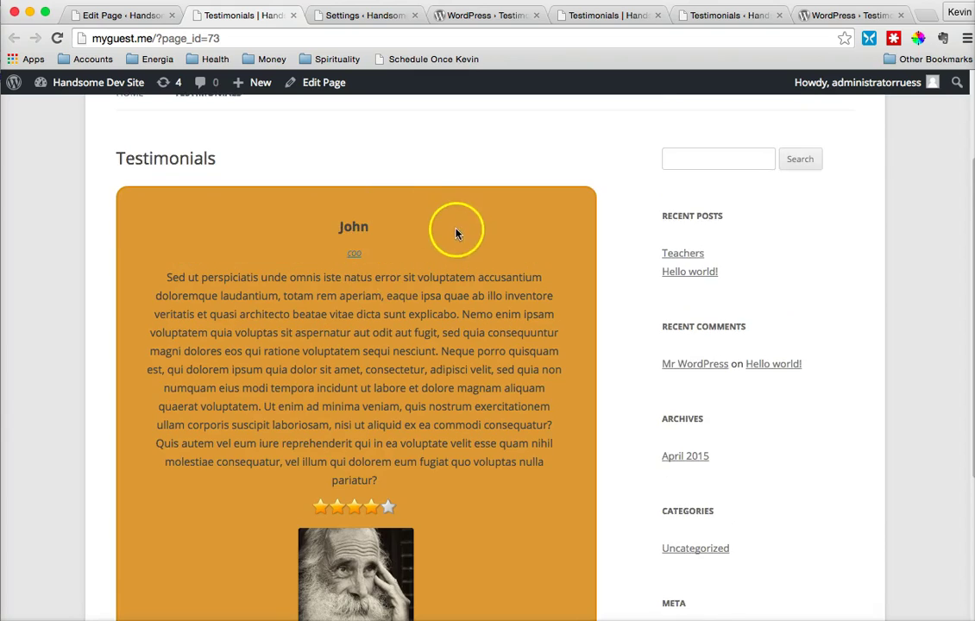
scroll(285, 399, "down", 7)
scroll(284, 401, "up", 1)
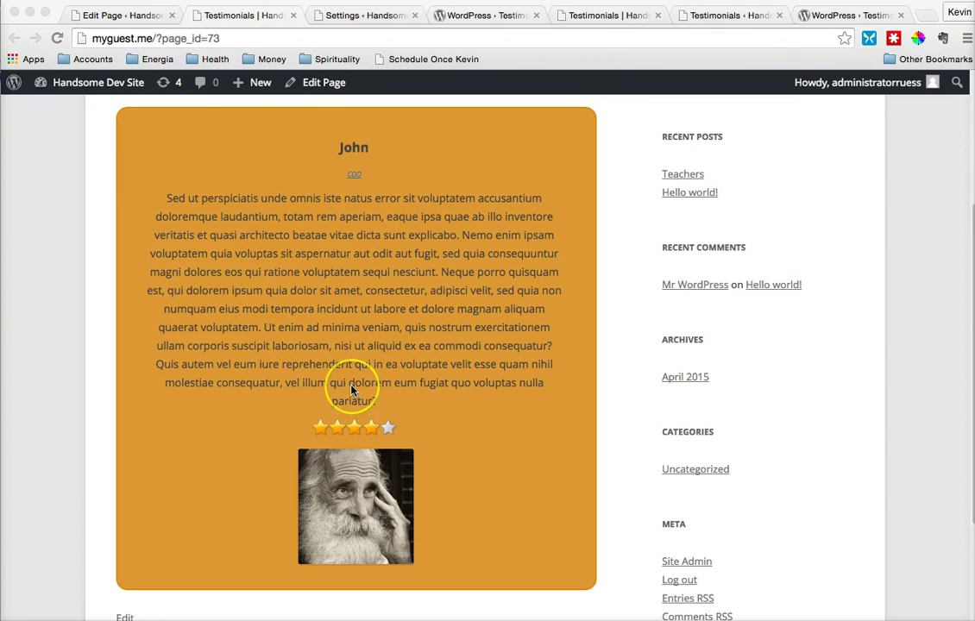
left_click(492, 19)
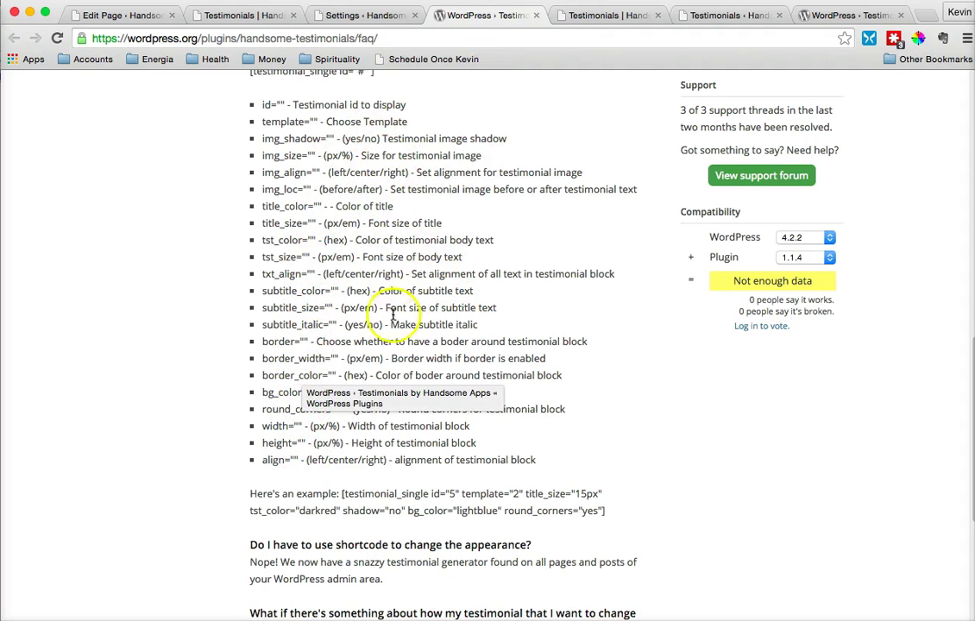
left_click(241, 17)
scroll(420, 292, "up", 1)
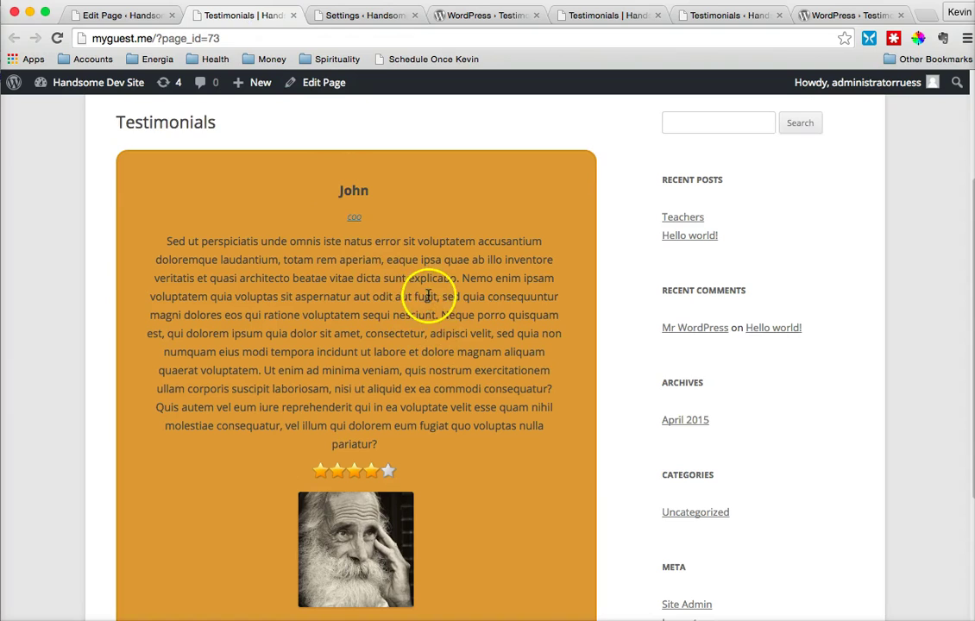